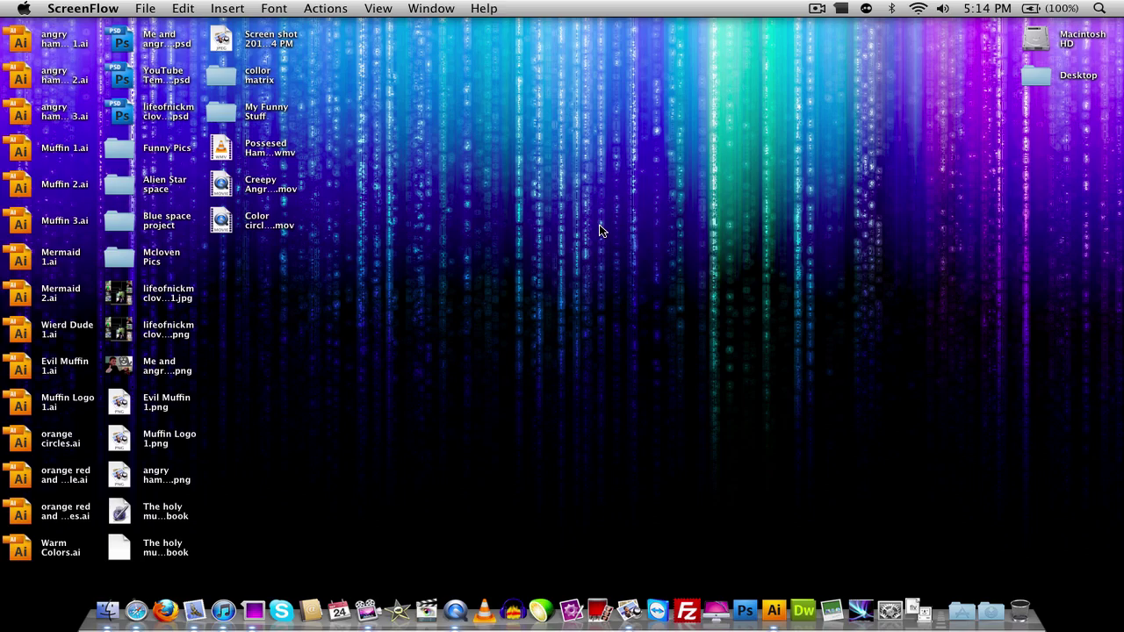
Switch to Illustrator and examine the finished Warm Colors.ai circle pattern across the whole artboard
{"action": "key", "text": "F9"}
{"action": "left_click", "coordinate": [576, 500]}
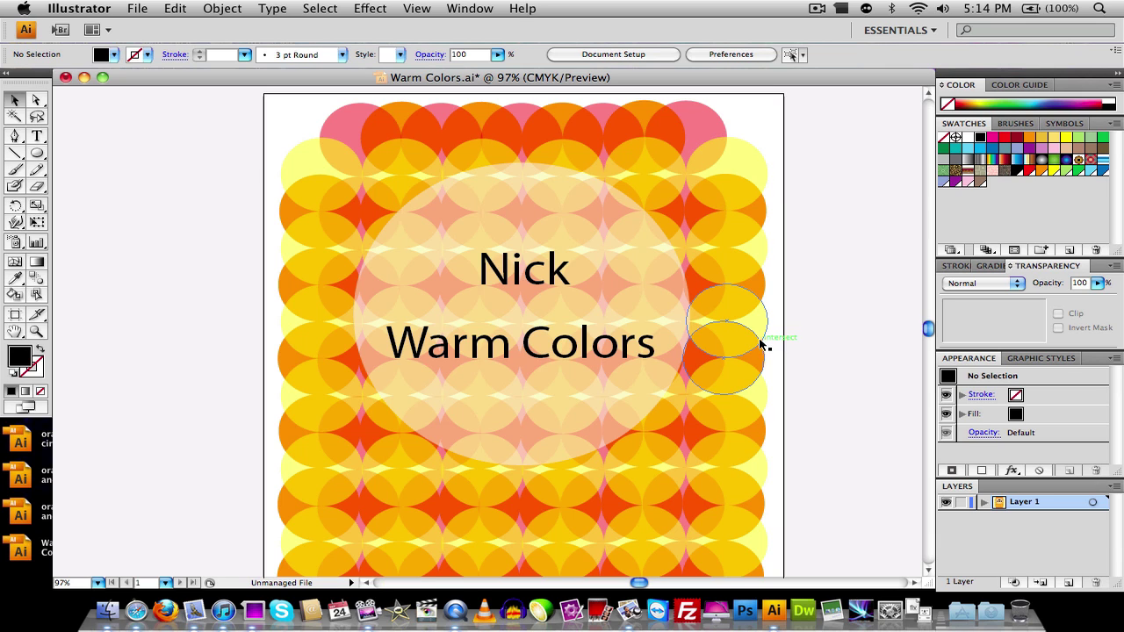
{"action": "scroll", "coordinate": [211, 311], "scroll_direction": "down", "scroll_amount": 5}
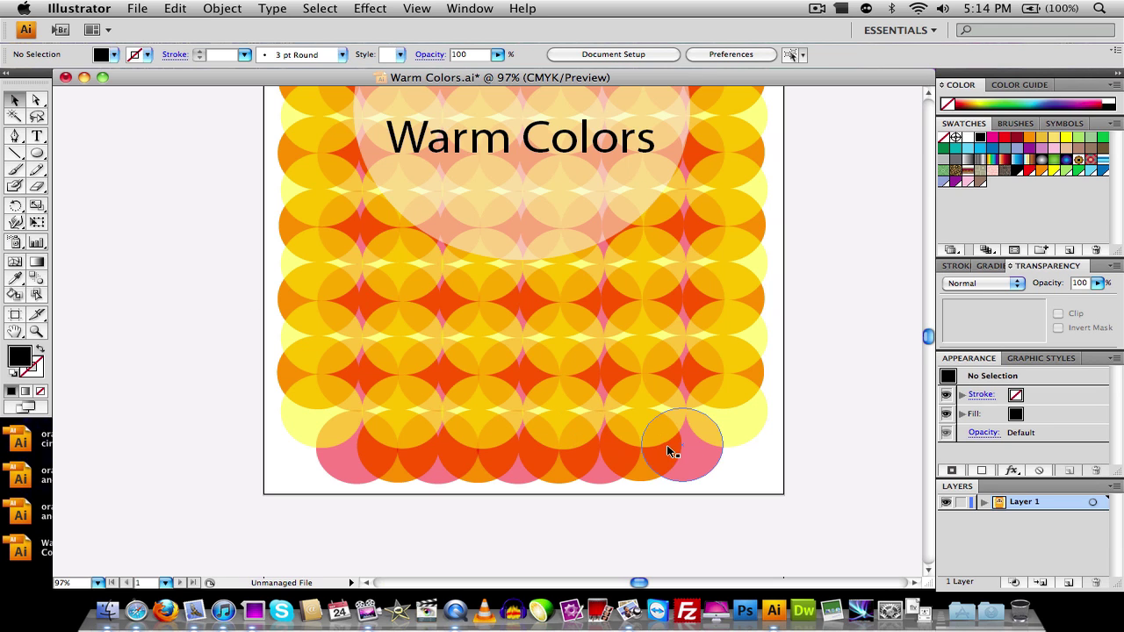
{"action": "scroll", "coordinate": [667, 449], "scroll_direction": "up", "scroll_amount": 5}
{"action": "scroll", "coordinate": [641, 427], "scroll_direction": "up", "scroll_amount": 1}
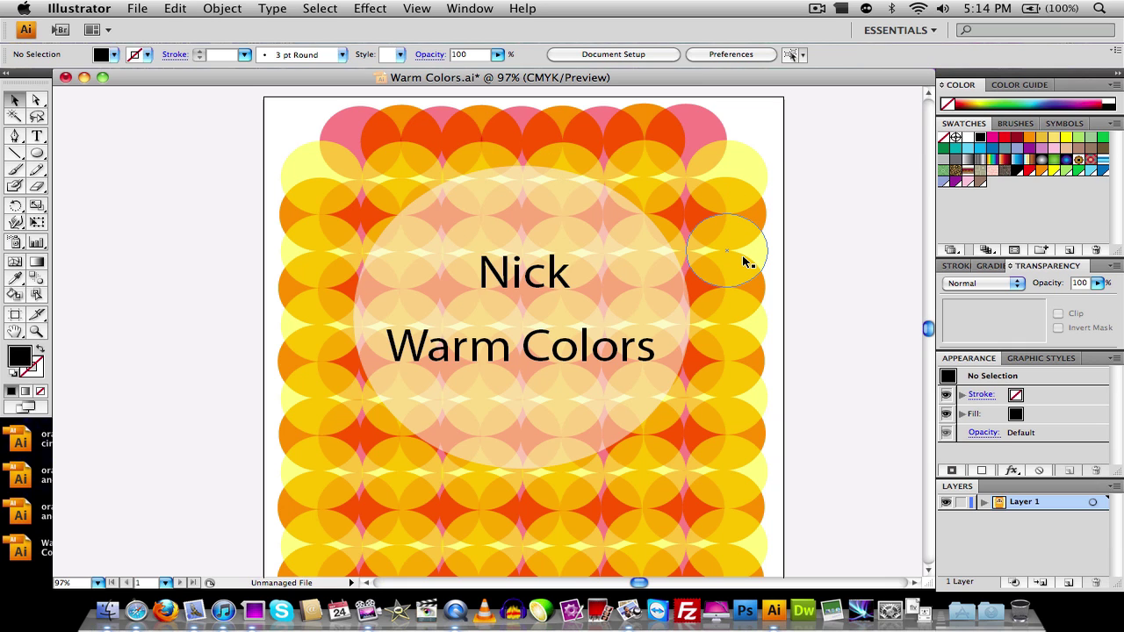
{"action": "scroll", "coordinate": [744, 261], "scroll_direction": "down", "scroll_amount": 10}
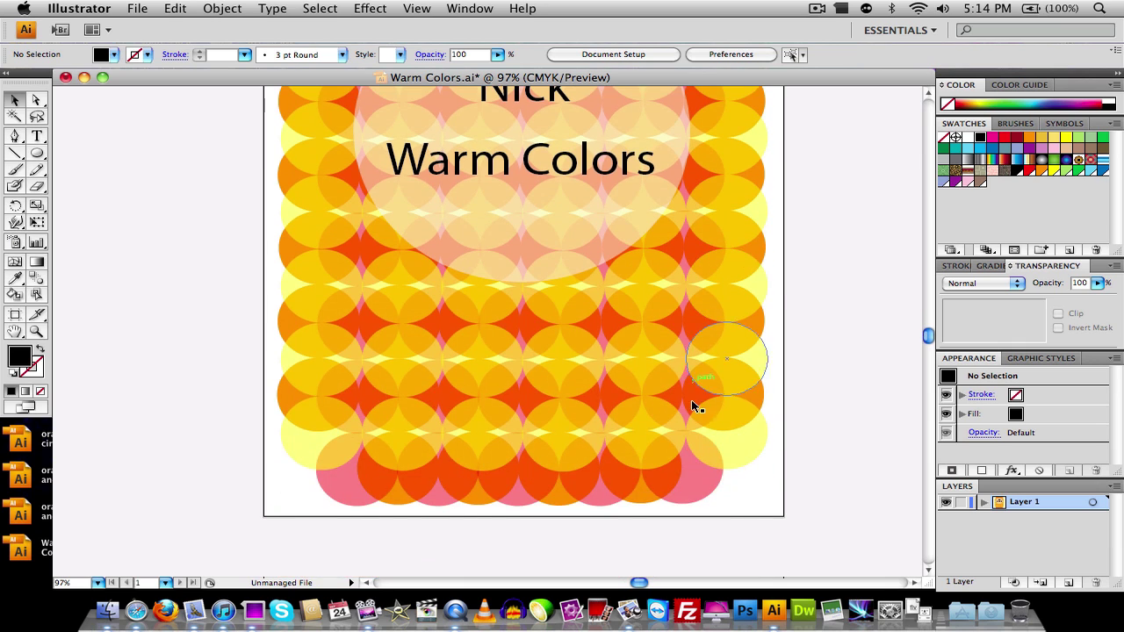
{"action": "scroll", "coordinate": [686, 354], "scroll_direction": "up", "scroll_amount": 10}
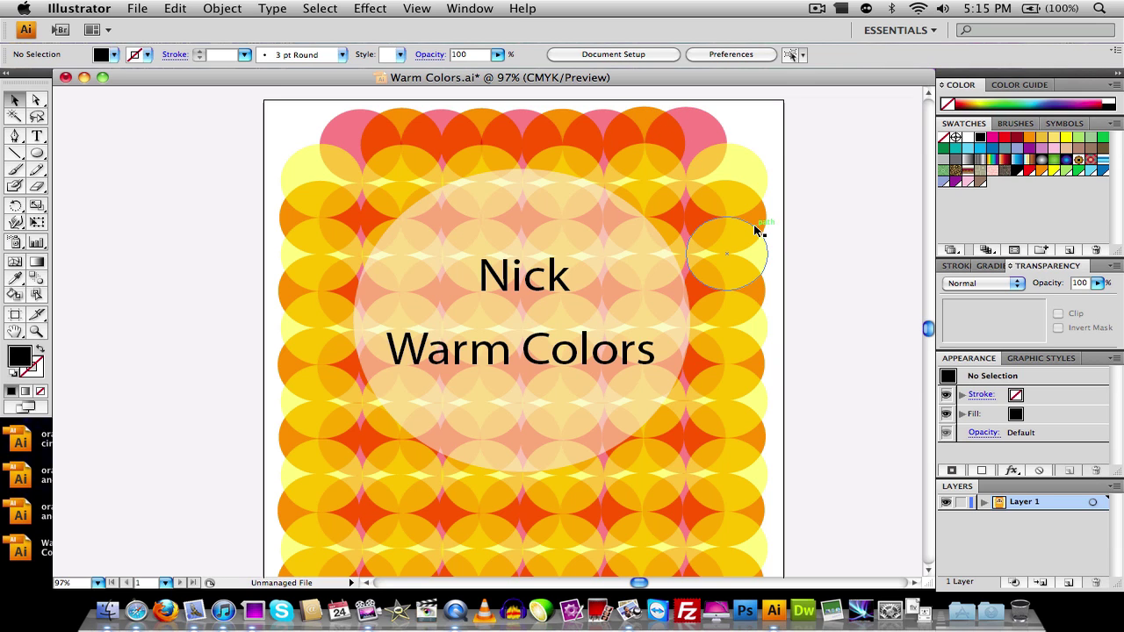
Close Warm Colors.ai without saving its changes and start a new print document
{"action": "left_click", "coordinate": [65, 78]}
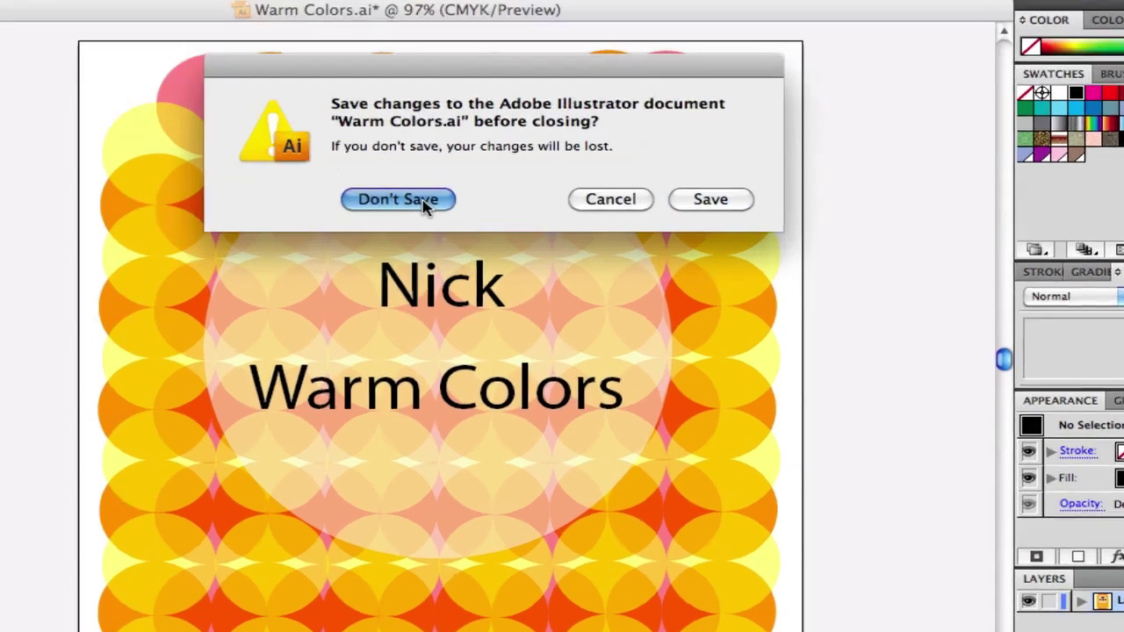
{"action": "left_click", "coordinate": [512, 214]}
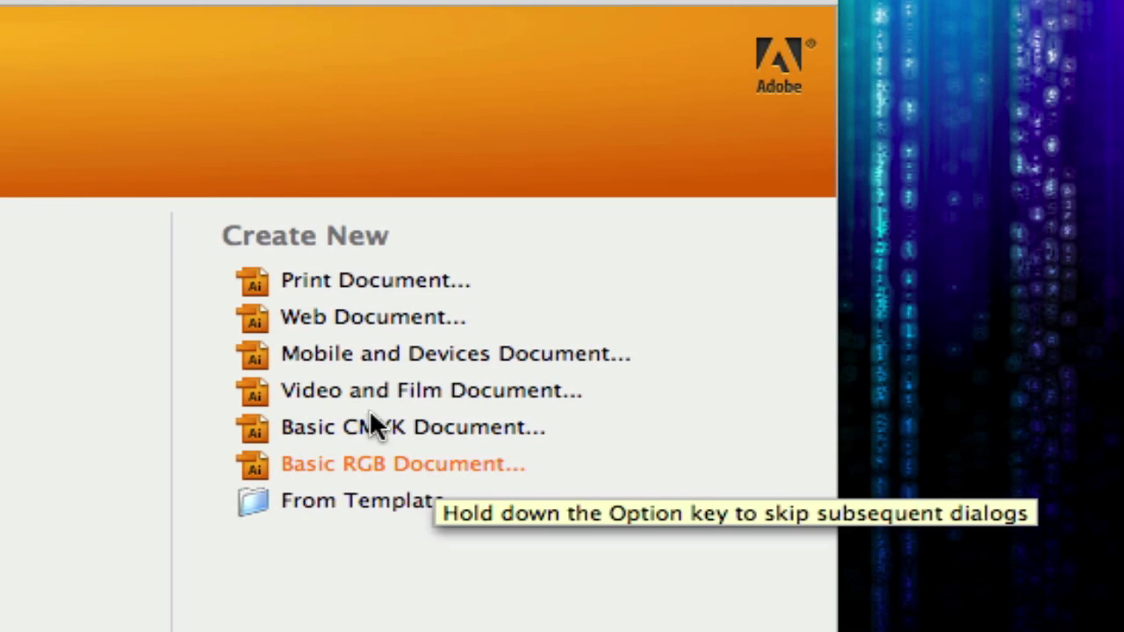
{"action": "left_click", "coordinate": [375, 288]}
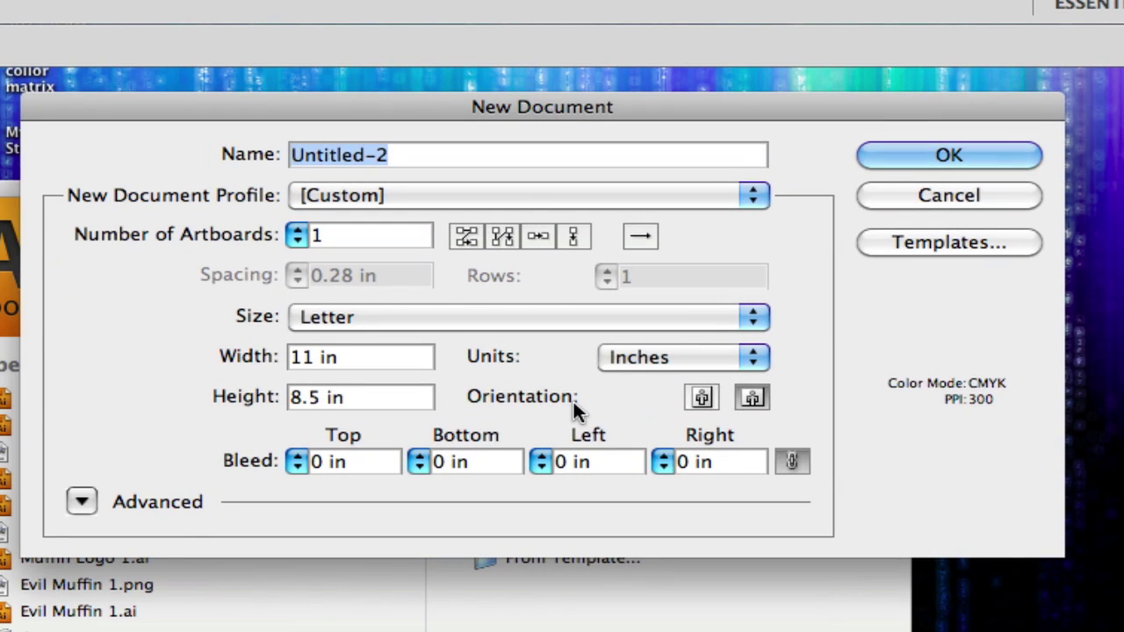
Create the document with a width of 8.5 in and a height of 11 in, keeping inches as the units
{"action": "triple_click", "coordinate": [349, 357]}
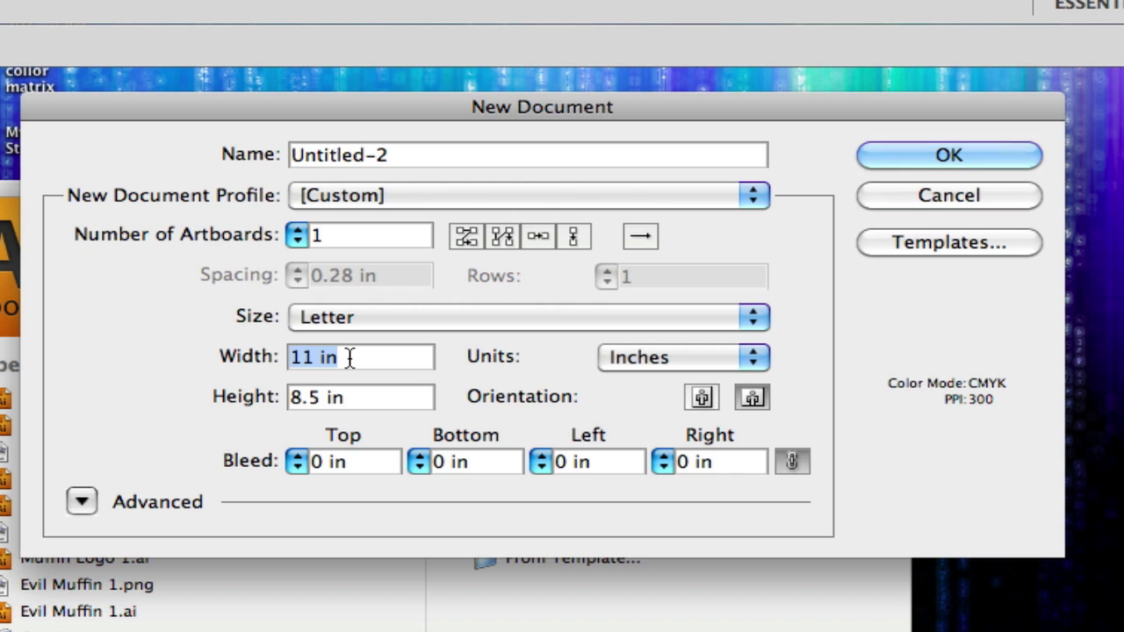
{"action": "type", "text": "8.5"}
{"action": "left_click", "coordinate": [356, 397]}
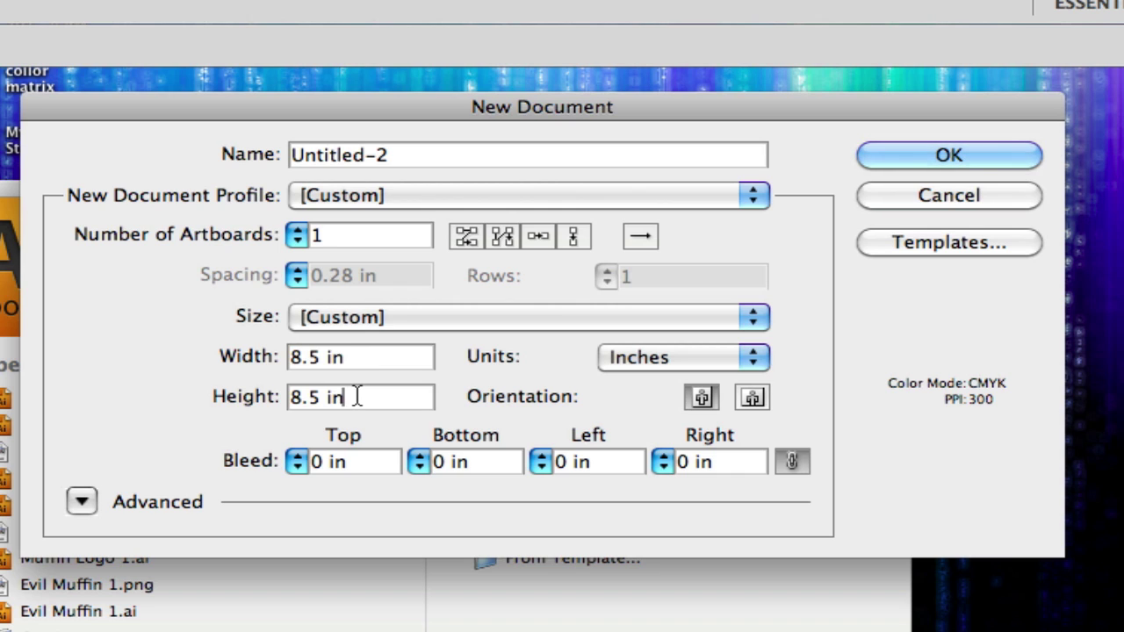
{"action": "triple_click", "coordinate": [356, 397]}
{"action": "type", "text": "1"}
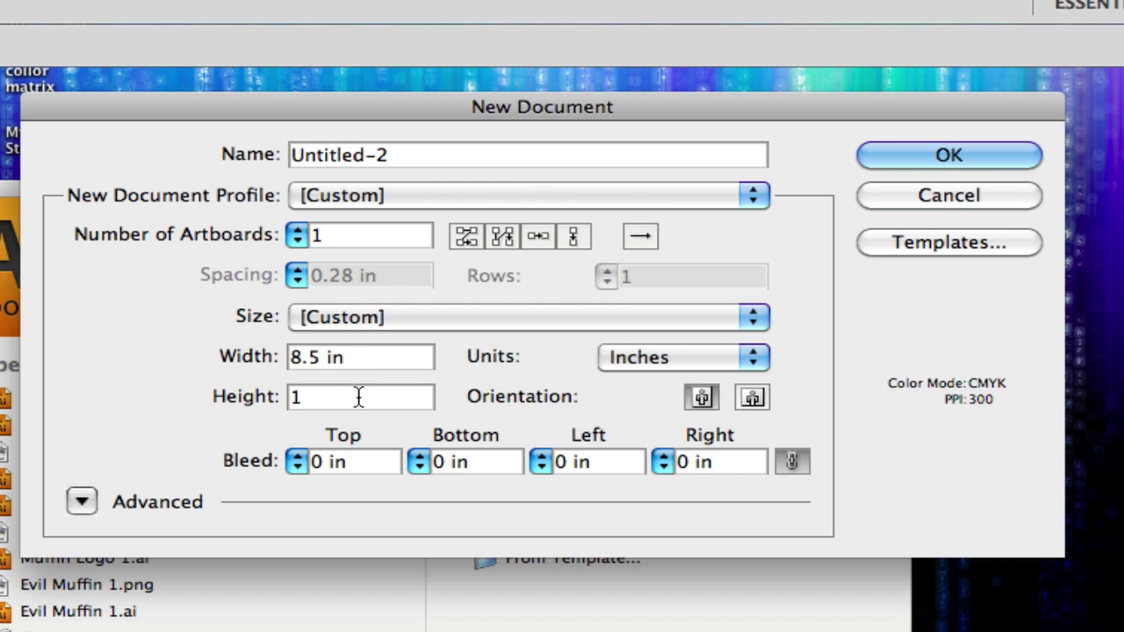
{"action": "type", "text": "1"}
{"action": "left_click", "coordinate": [729, 357]}
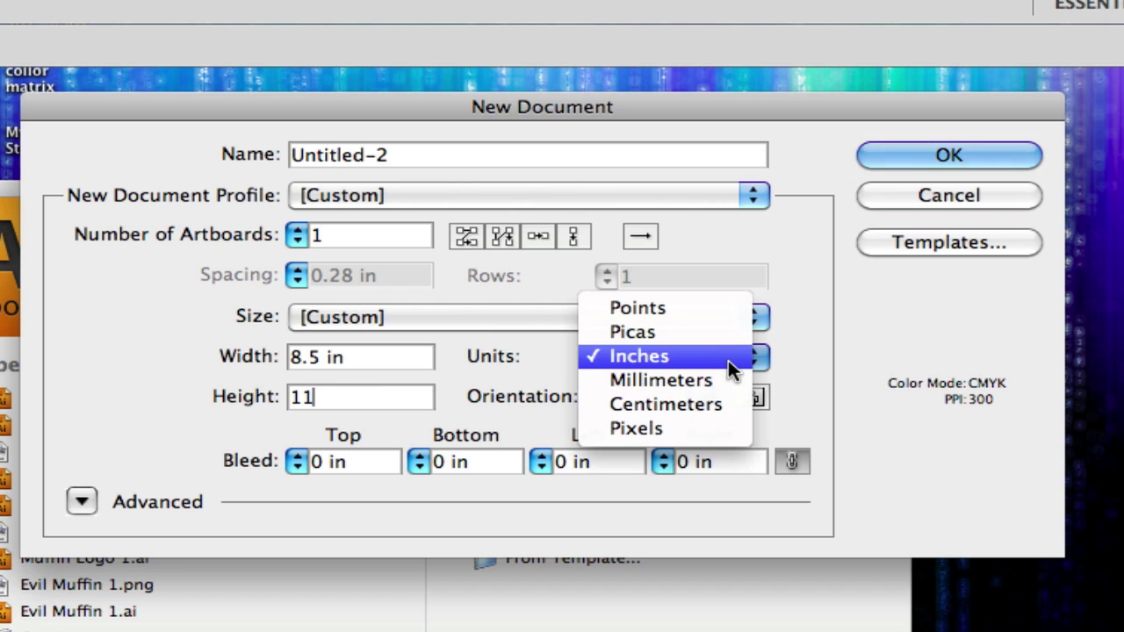
{"action": "left_click", "coordinate": [842, 348]}
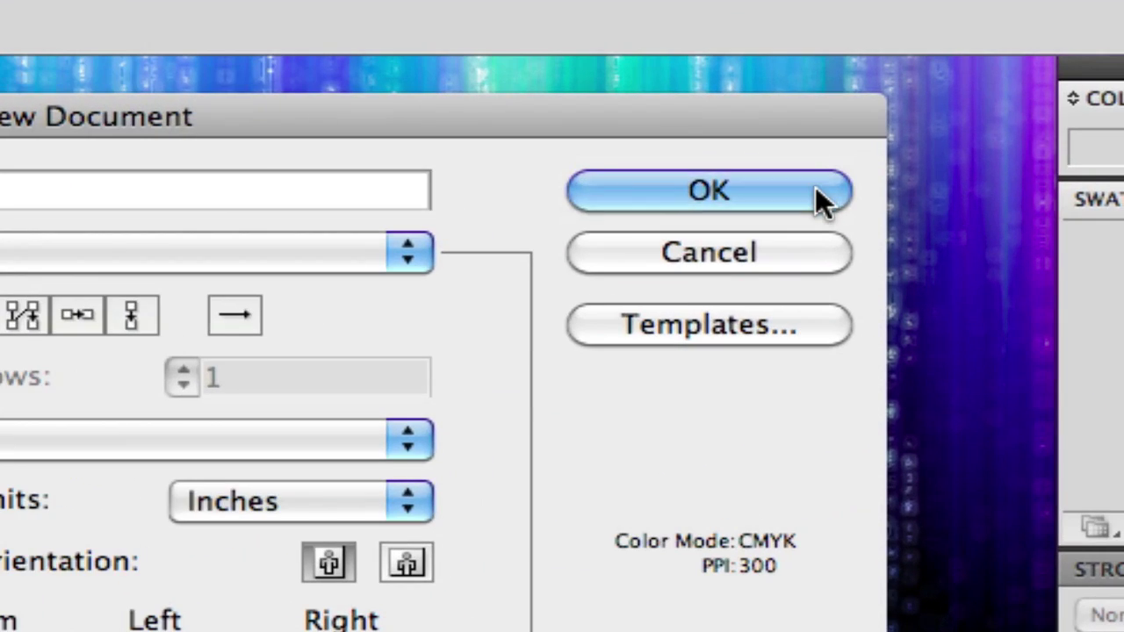
{"action": "left_click", "coordinate": [948, 155]}
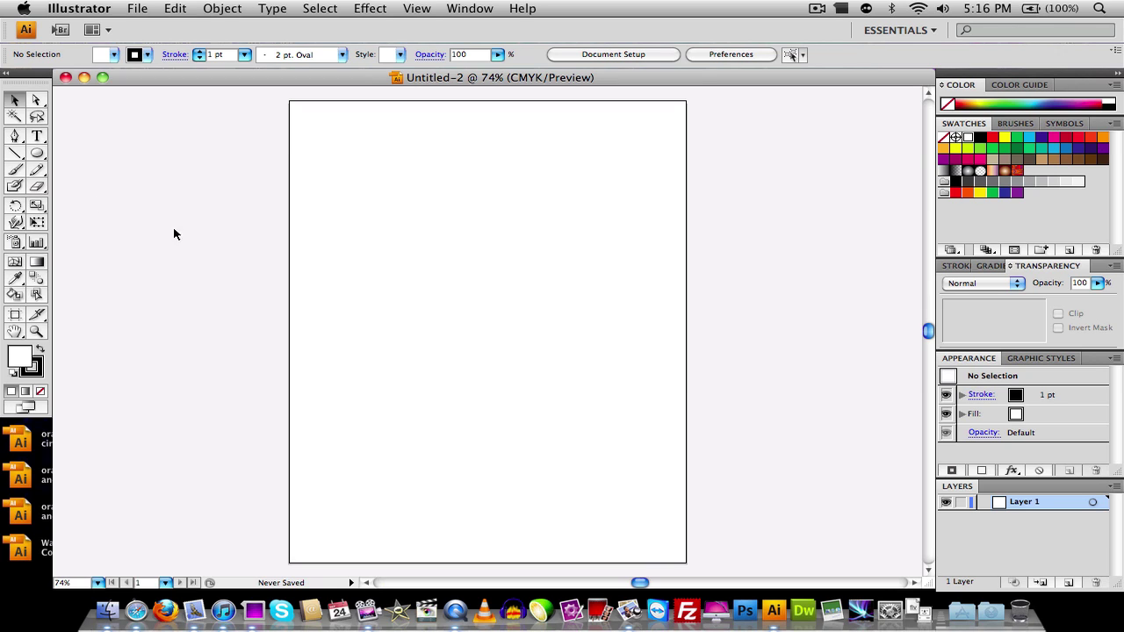
Draw a circle about 1.65 in in diameter near the artboard's upper-left corner with the Ellipse tool
{"action": "left_click", "coordinate": [37, 154]}
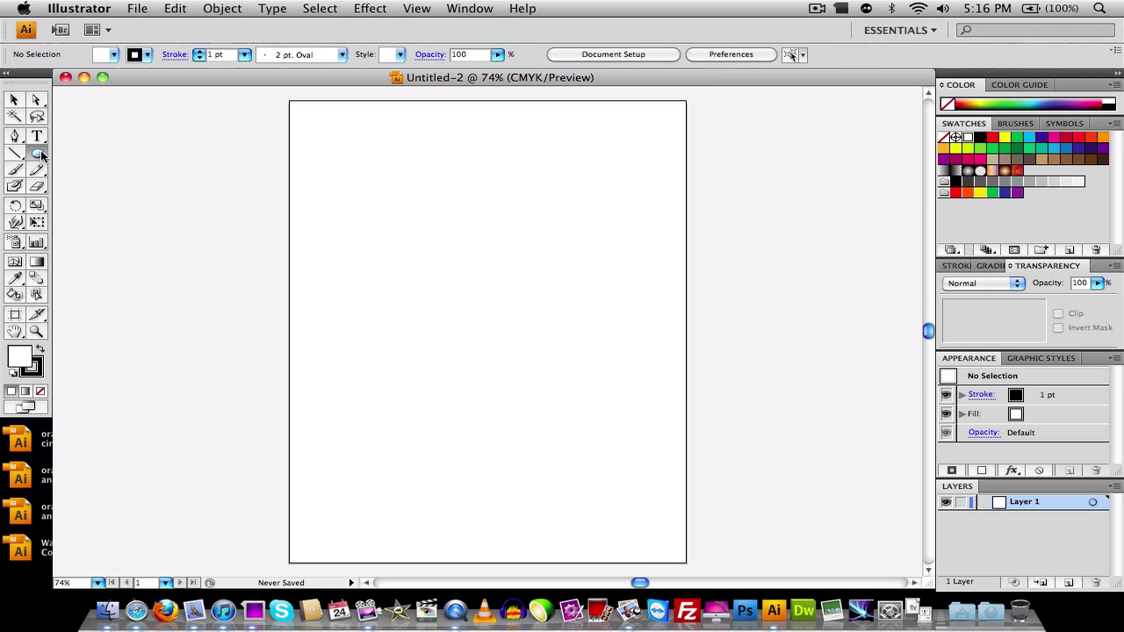
{"action": "left_click_drag", "start_coordinate": [39, 155], "coordinate": [81, 188]}
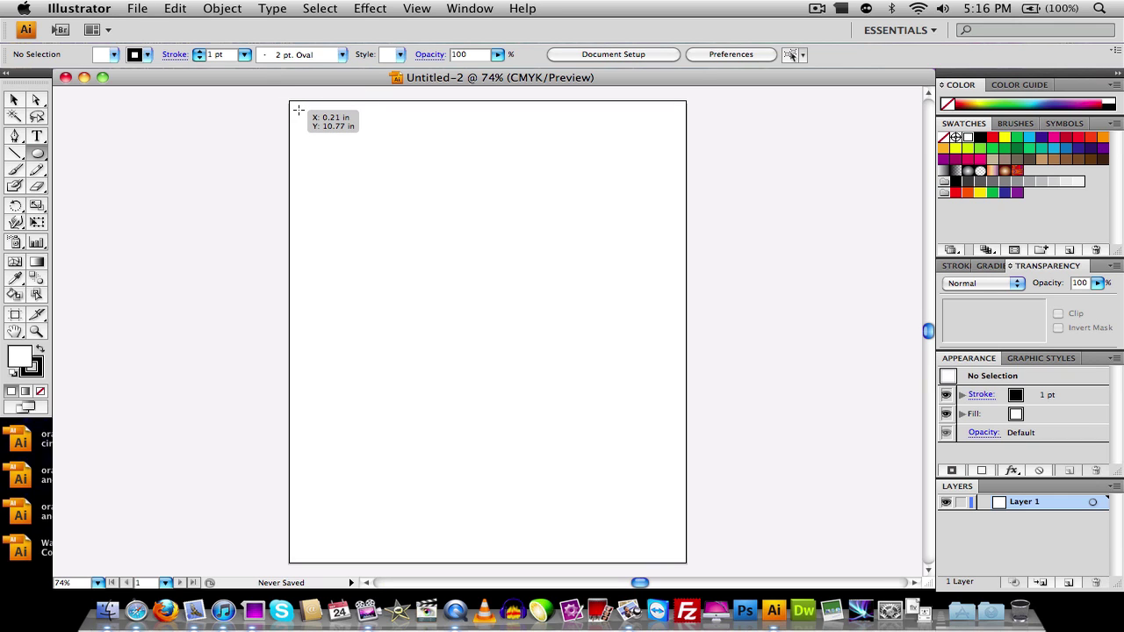
{"action": "left_click_drag", "start_coordinate": [297, 110], "coordinate": [376, 179]}
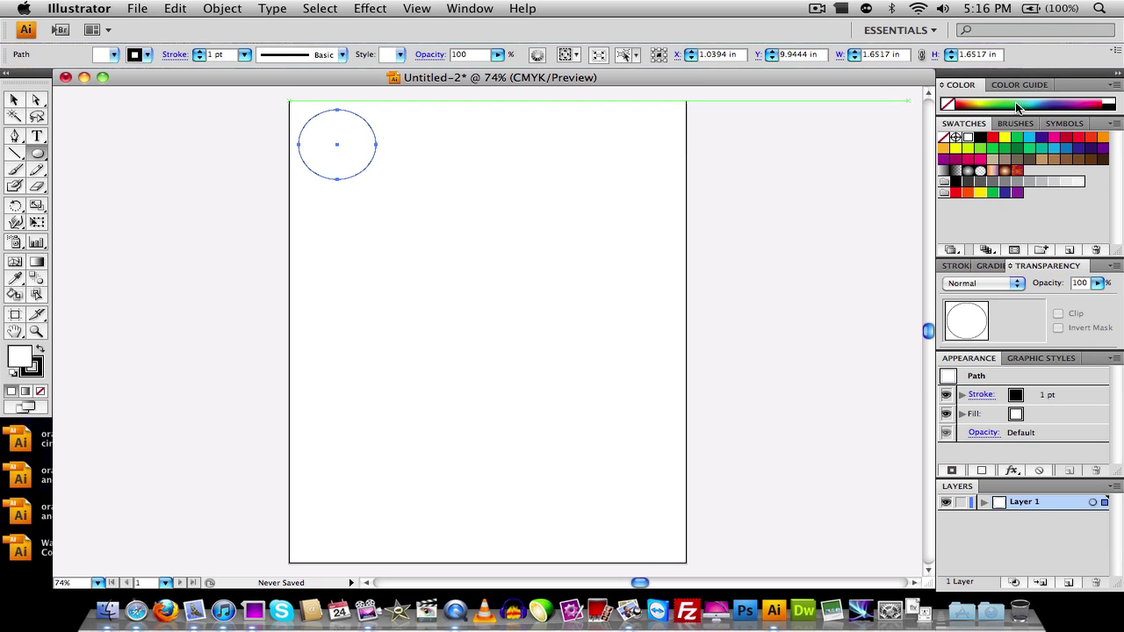
Fill the circle with orange and move it slightly closer to the artboard's upper-left corner
{"action": "left_click", "coordinate": [1091, 139]}
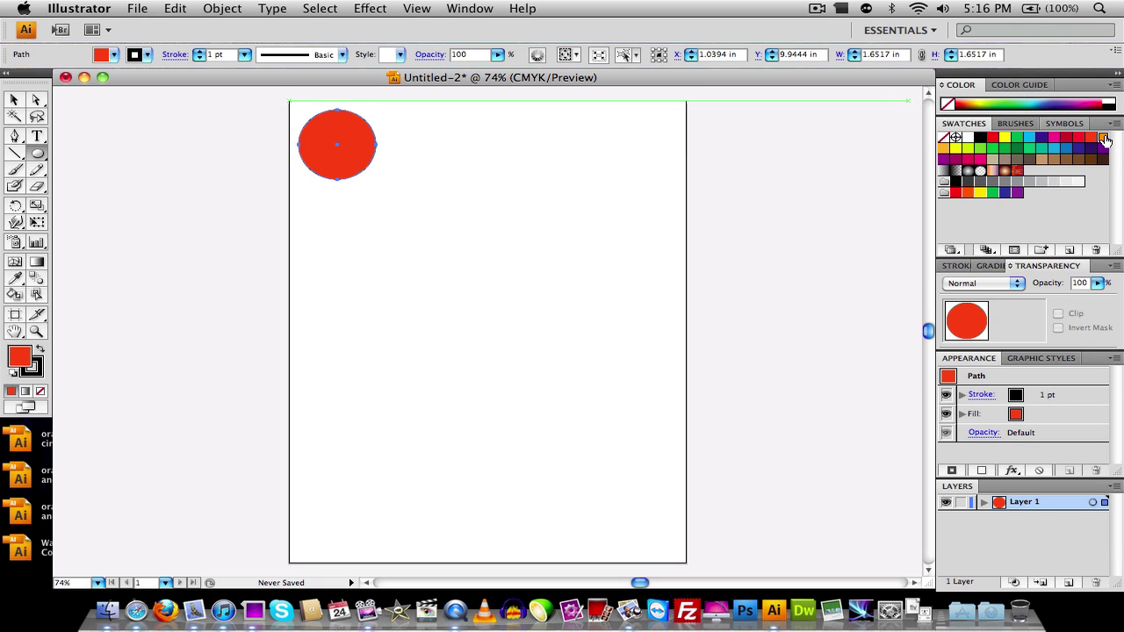
{"action": "left_click", "coordinate": [1103, 138]}
{"action": "left_click", "coordinate": [14, 100]}
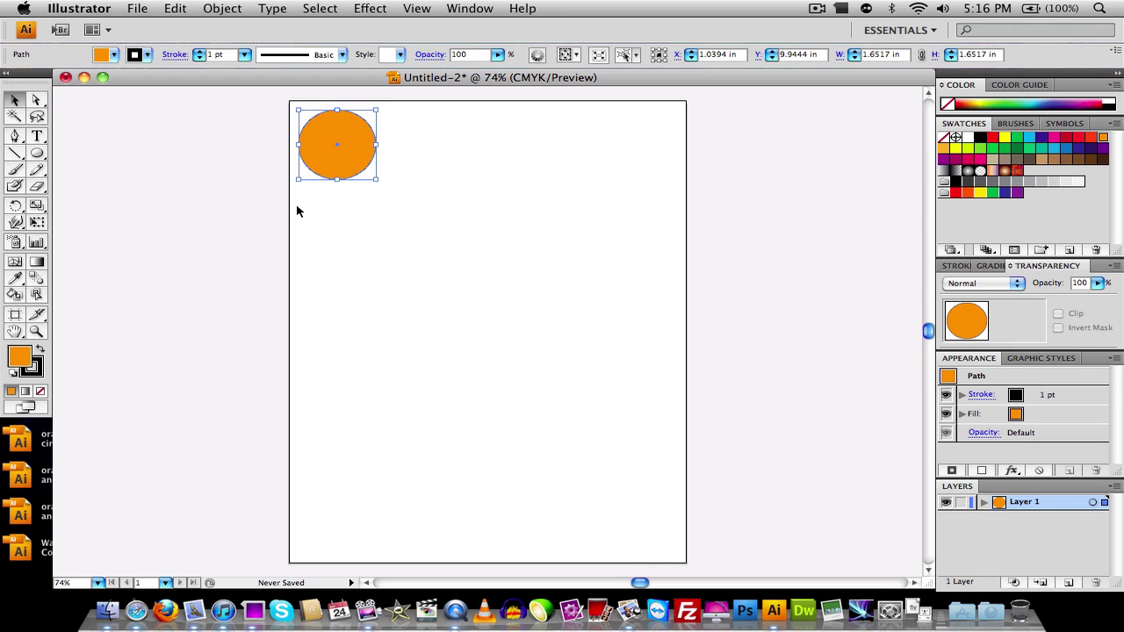
{"action": "left_click", "coordinate": [296, 209]}
{"action": "left_click_drag", "start_coordinate": [313, 150], "coordinate": [313, 138]}
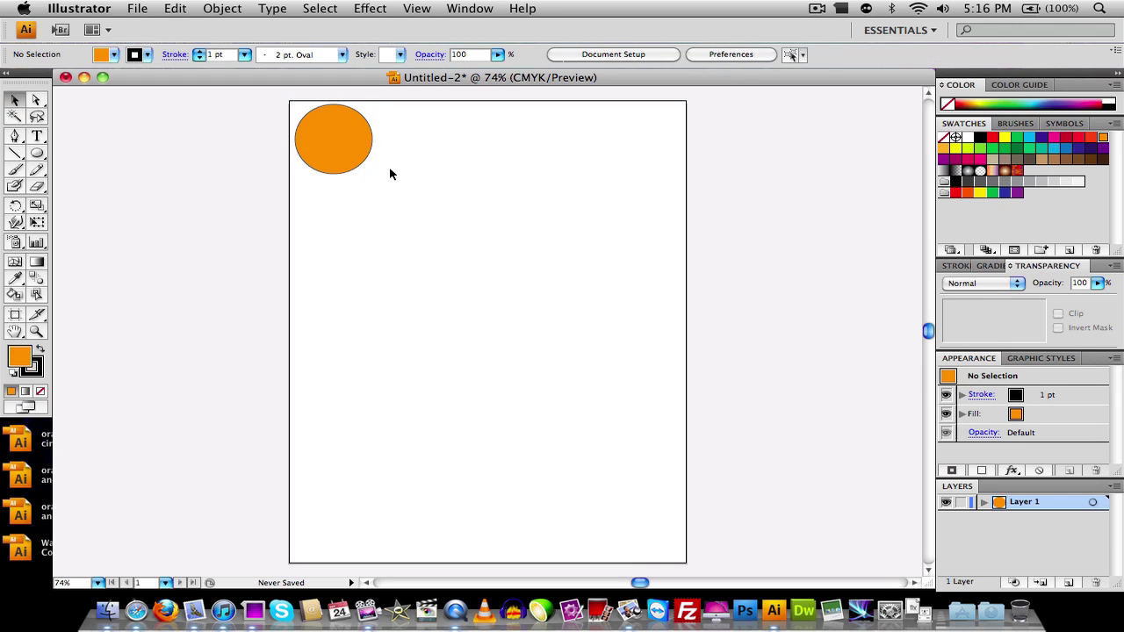
Remove the black stroke from the orange circle and deselect it
{"action": "left_click", "coordinate": [36, 371]}
{"action": "left_click", "coordinate": [40, 392]}
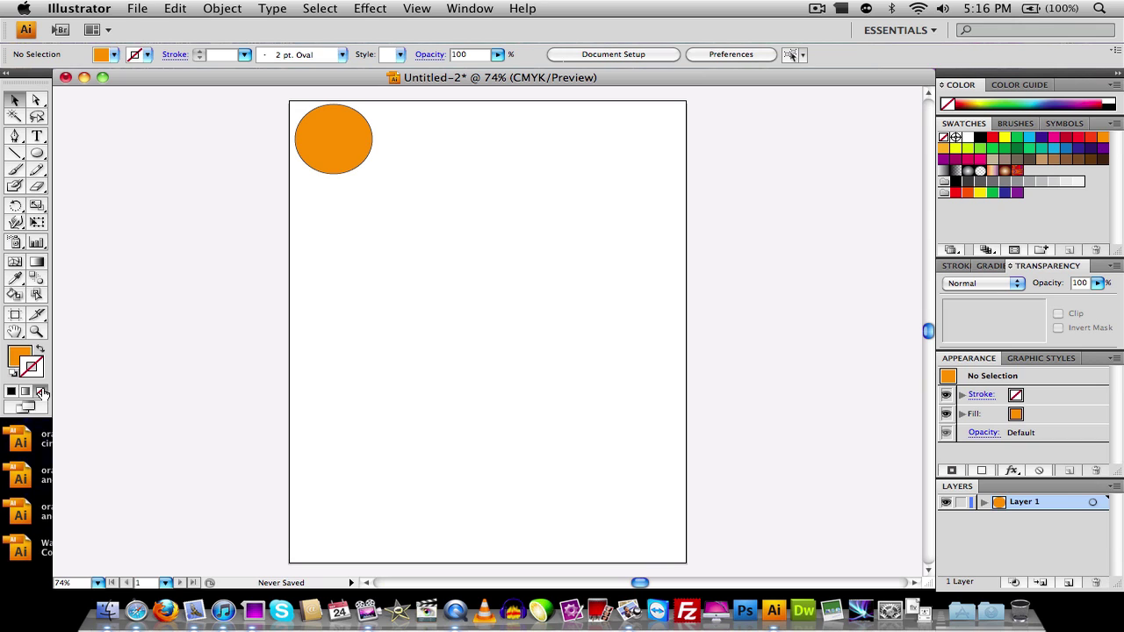
{"action": "left_click", "coordinate": [357, 149]}
{"action": "left_click", "coordinate": [40, 392]}
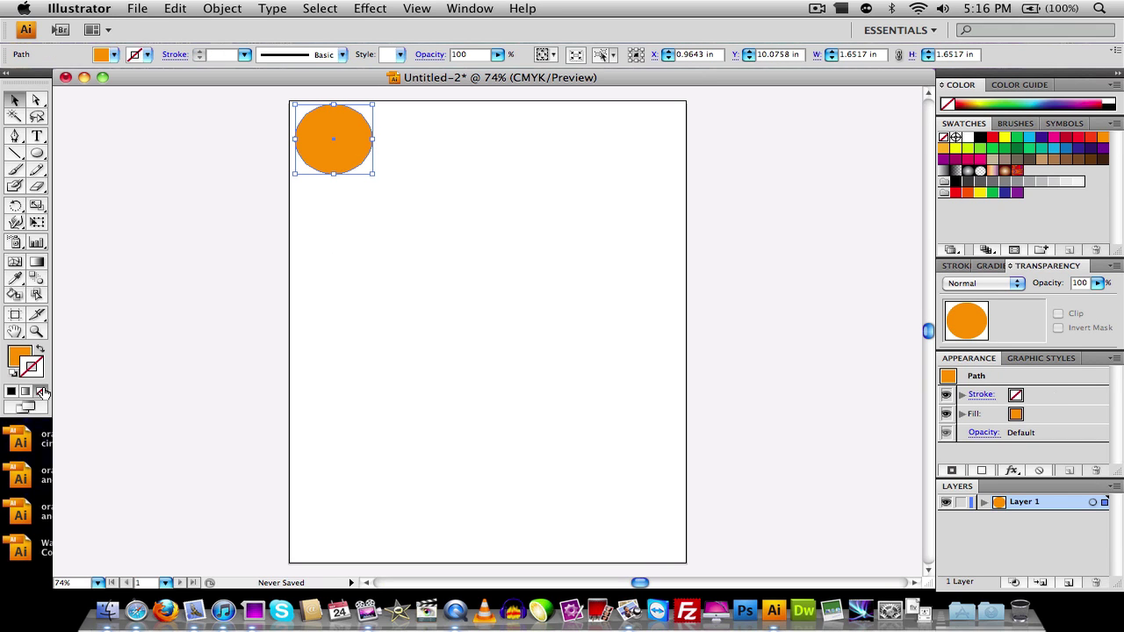
{"action": "left_click", "coordinate": [341, 223]}
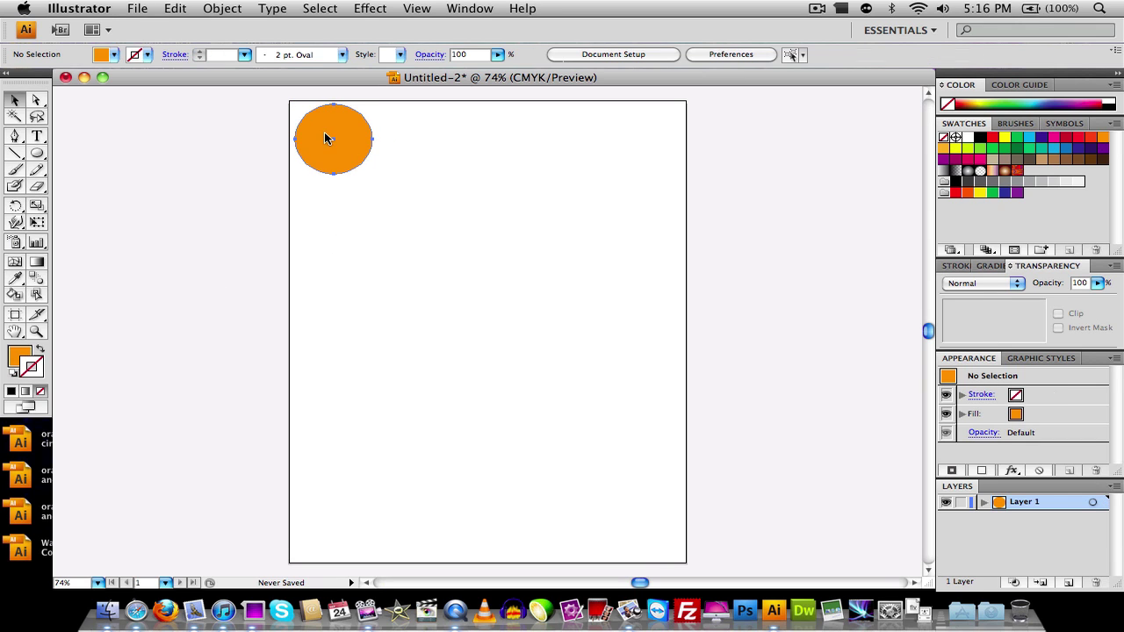
Duplicate the orange circle and align the copy level with the original, touching its right edge
{"action": "left_click", "coordinate": [328, 143]}
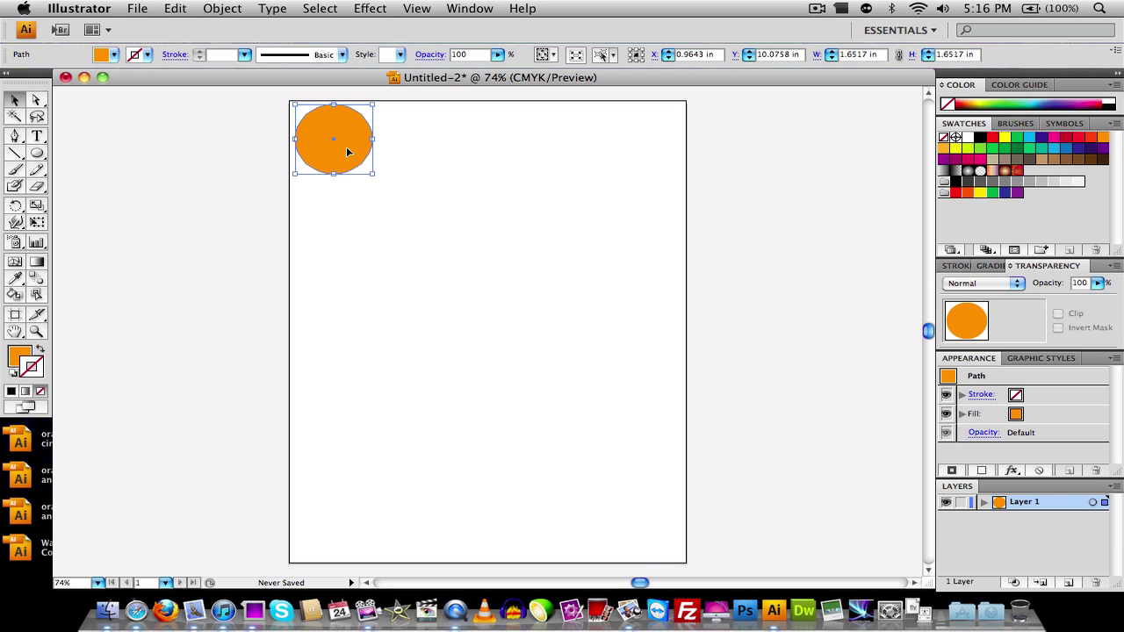
{"action": "key", "text": "super+shift+b"}
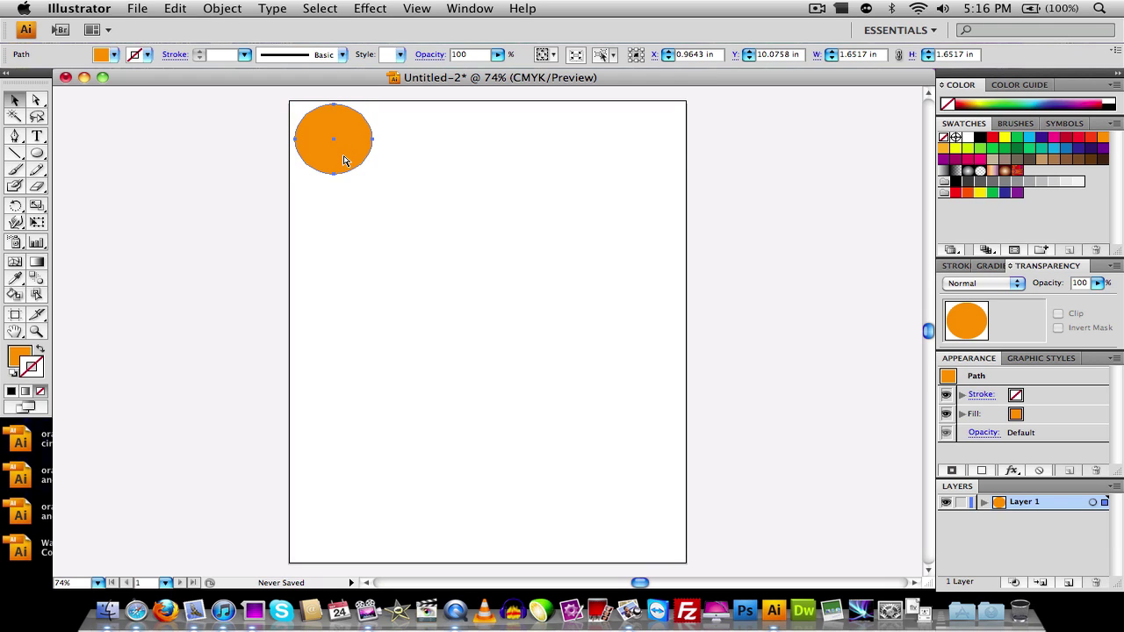
{"action": "key", "text": "super+v"}
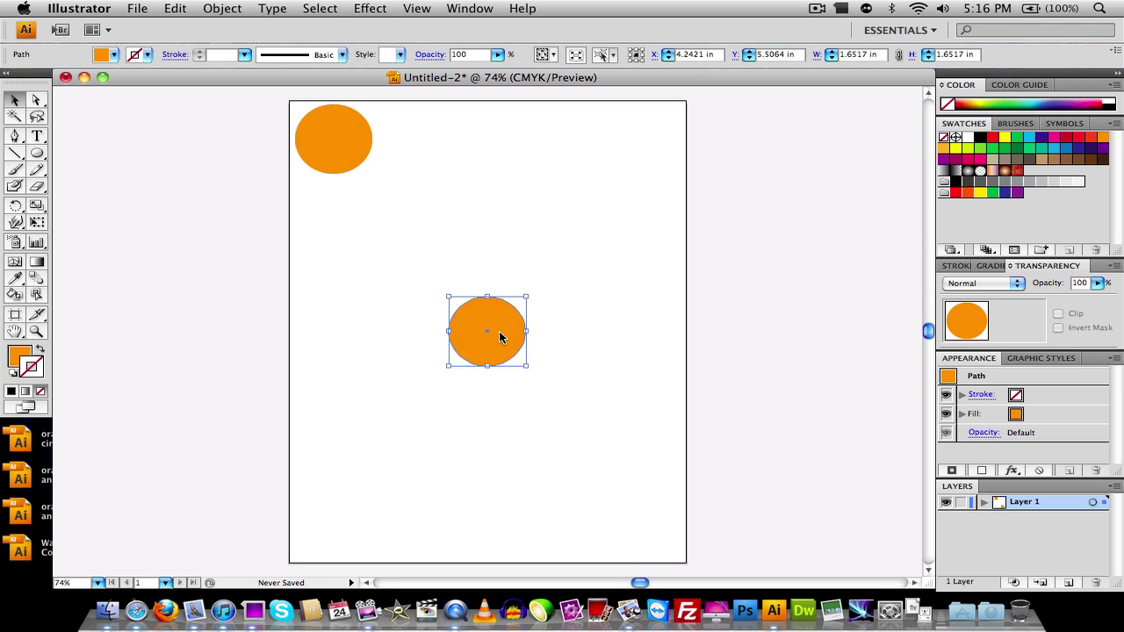
{"action": "left_click_drag", "start_coordinate": [500, 338], "coordinate": [441, 174]}
{"action": "left_click_drag", "start_coordinate": [477, 227], "coordinate": [454, 184]}
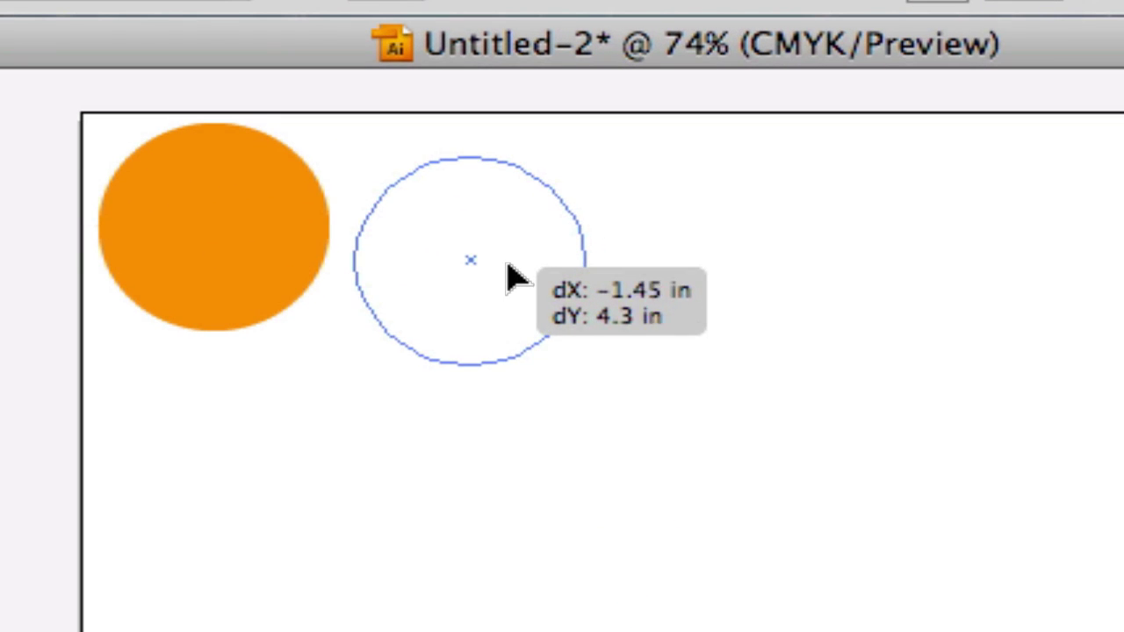
{"action": "left_click_drag", "start_coordinate": [491, 247], "coordinate": [481, 234]}
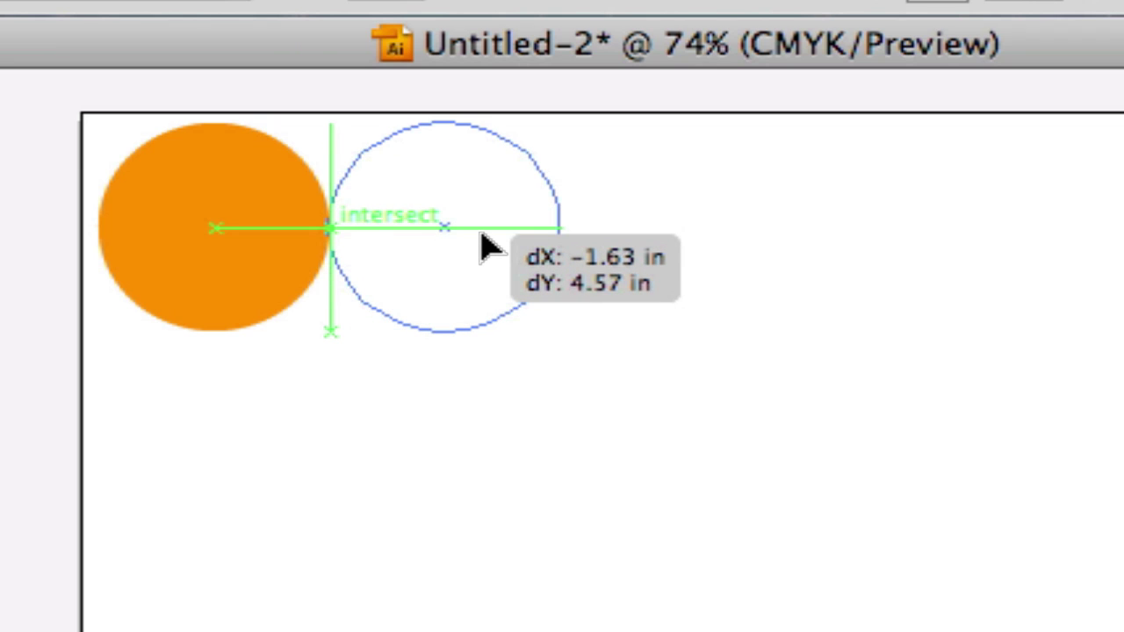
{"action": "left_click_drag", "start_coordinate": [481, 233], "coordinate": [481, 233]}
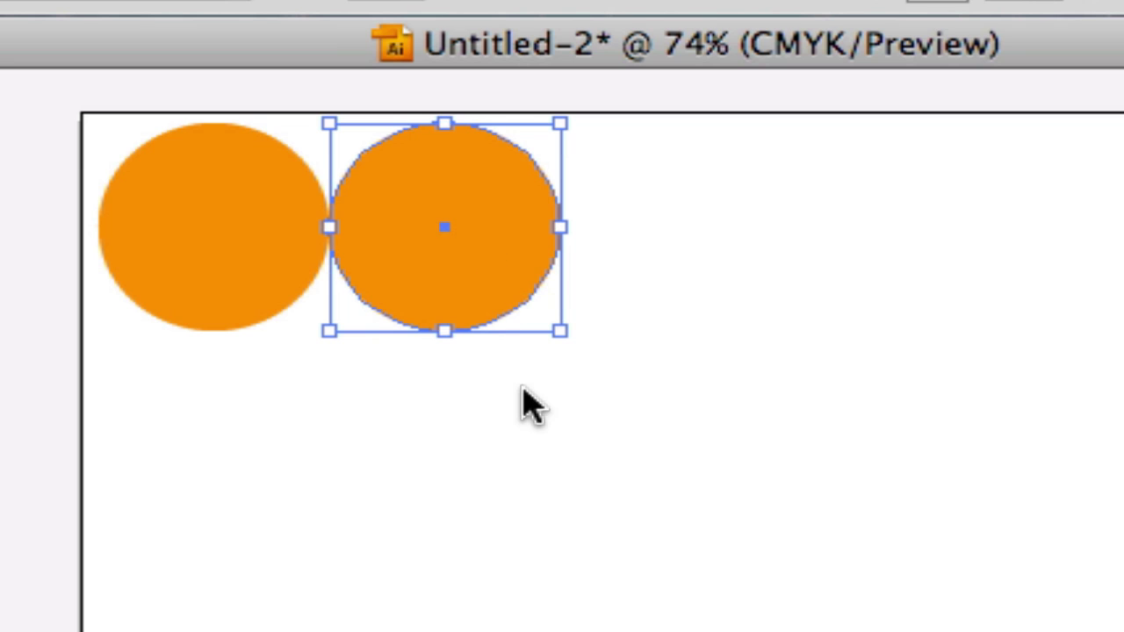
{"action": "left_click", "coordinate": [521, 386]}
{"action": "mouse_move", "coordinate": [411, 247]}
{"action": "left_mouse_down"}
{"action": "mouse_move", "coordinate": [402, 238]}
{"action": "mouse_move", "coordinate": [447, 254]}
{"action": "mouse_move", "coordinate": [401, 296]}
{"action": "mouse_move", "coordinate": [396, 281]}
{"action": "mouse_move", "coordinate": [415, 255]}
{"action": "left_mouse_up"}
{"action": "left_click", "coordinate": [414, 255]}
{"action": "left_click", "coordinate": [381, 447]}
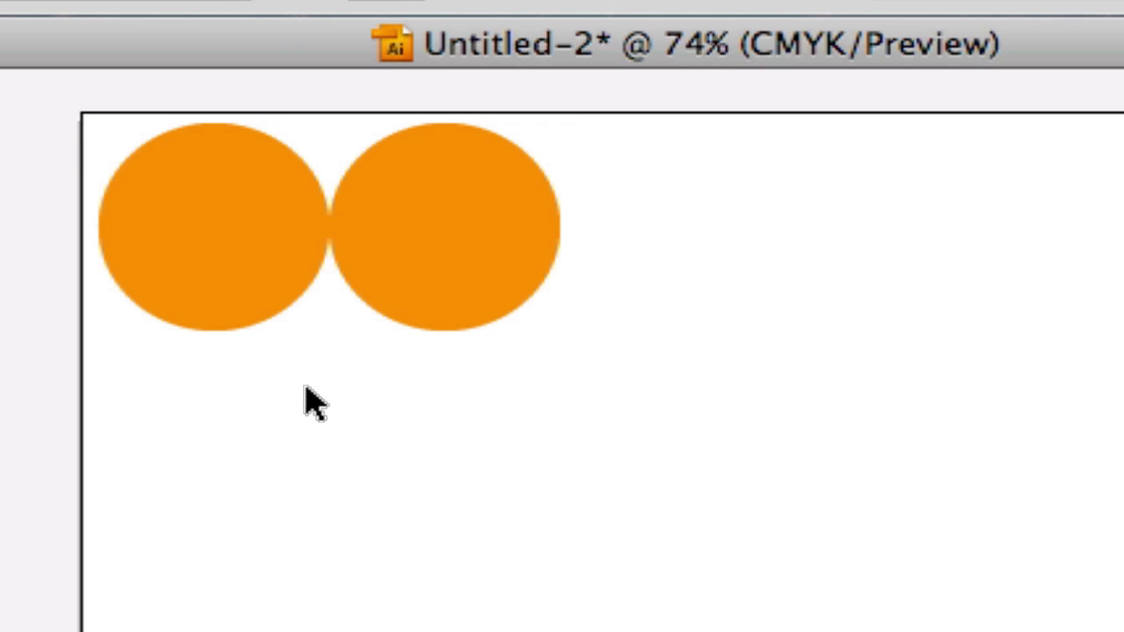
Duplicate both orange circles together and place the copied pair directly beneath the first row, touching it
{"action": "left_click_drag", "start_coordinate": [183, 400], "coordinate": [360, 334]}
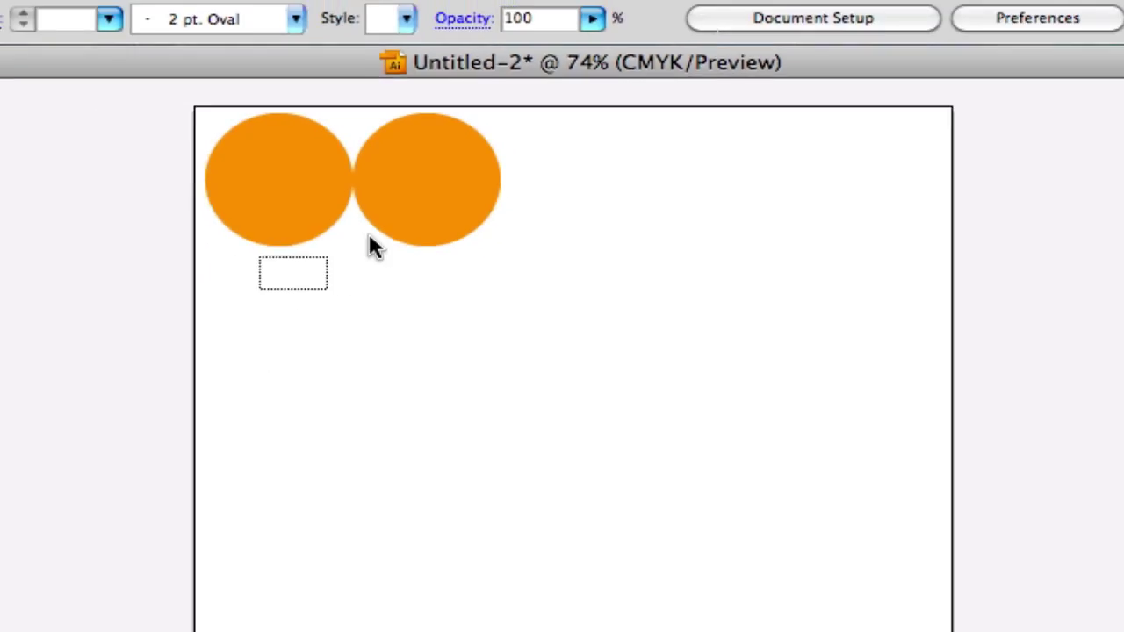
{"action": "left_click_drag", "start_coordinate": [368, 248], "coordinate": [514, 184]}
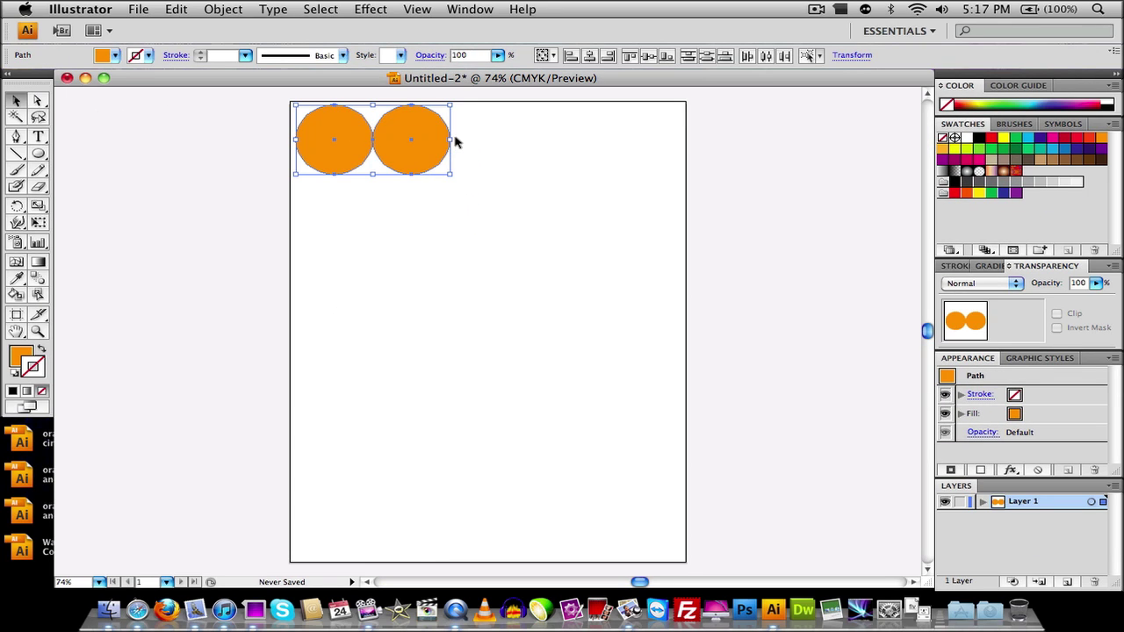
{"action": "key", "text": "super+c"}
{"action": "key", "text": "super+v"}
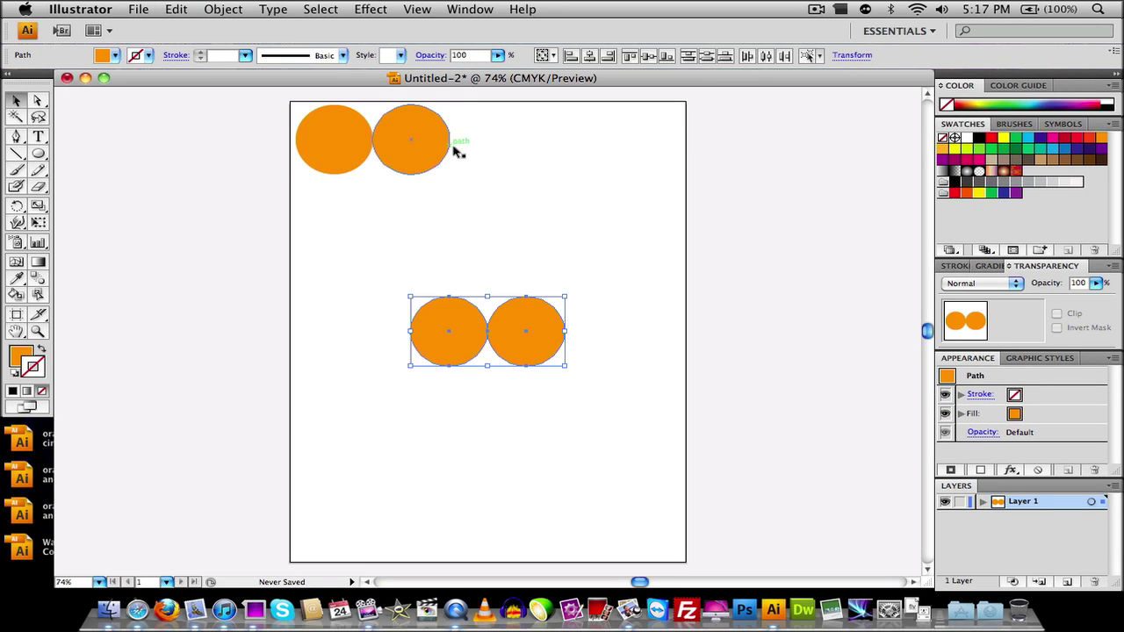
{"action": "left_click_drag", "start_coordinate": [437, 275], "coordinate": [423, 218]}
Duplicate the block of four orange circles and place the copy level with the original, touching its right side
{"action": "left_click_drag", "start_coordinate": [348, 323], "coordinate": [483, 127]}
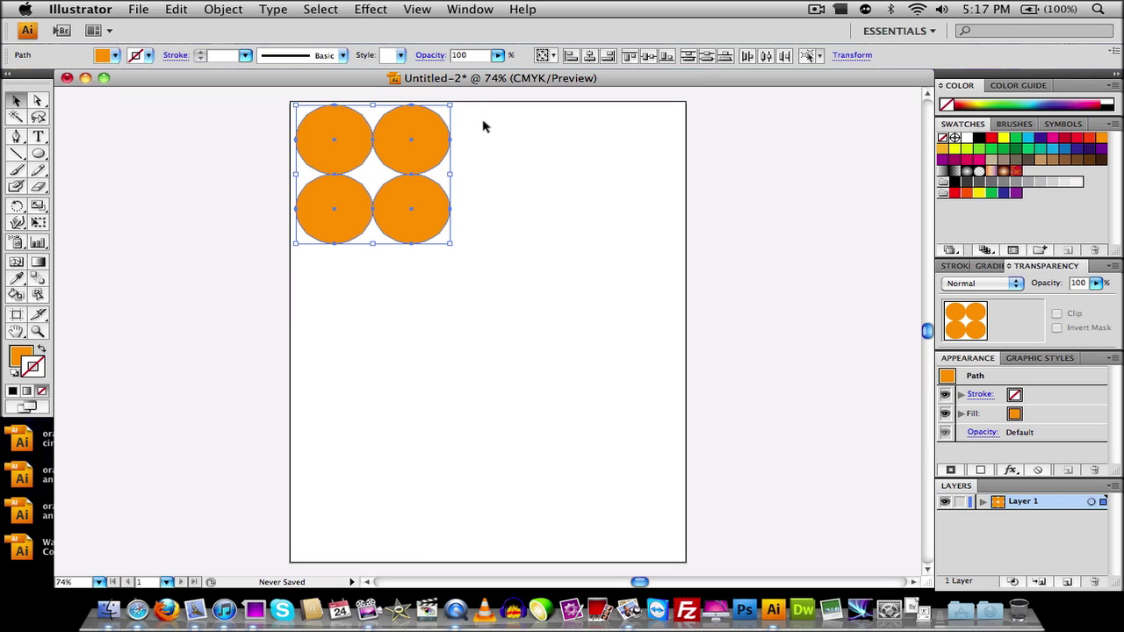
{"action": "key", "text": "ctrl+c"}
{"action": "left_click", "coordinate": [488, 164]}
{"action": "key", "text": "ctrl+v"}
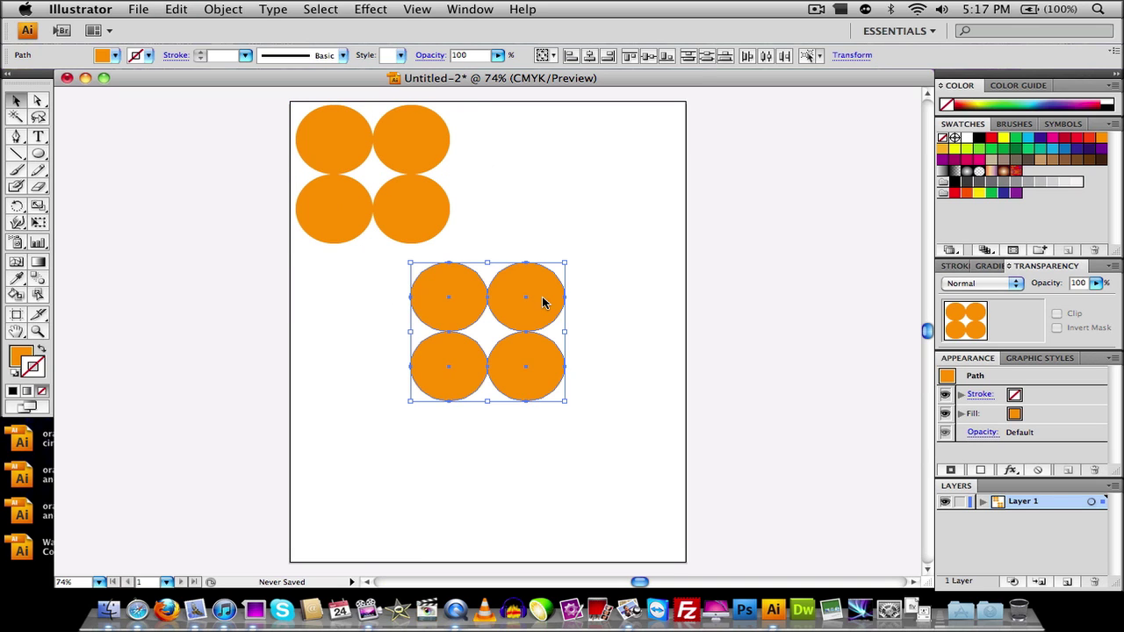
{"action": "left_click_drag", "start_coordinate": [543, 303], "coordinate": [582, 148]}
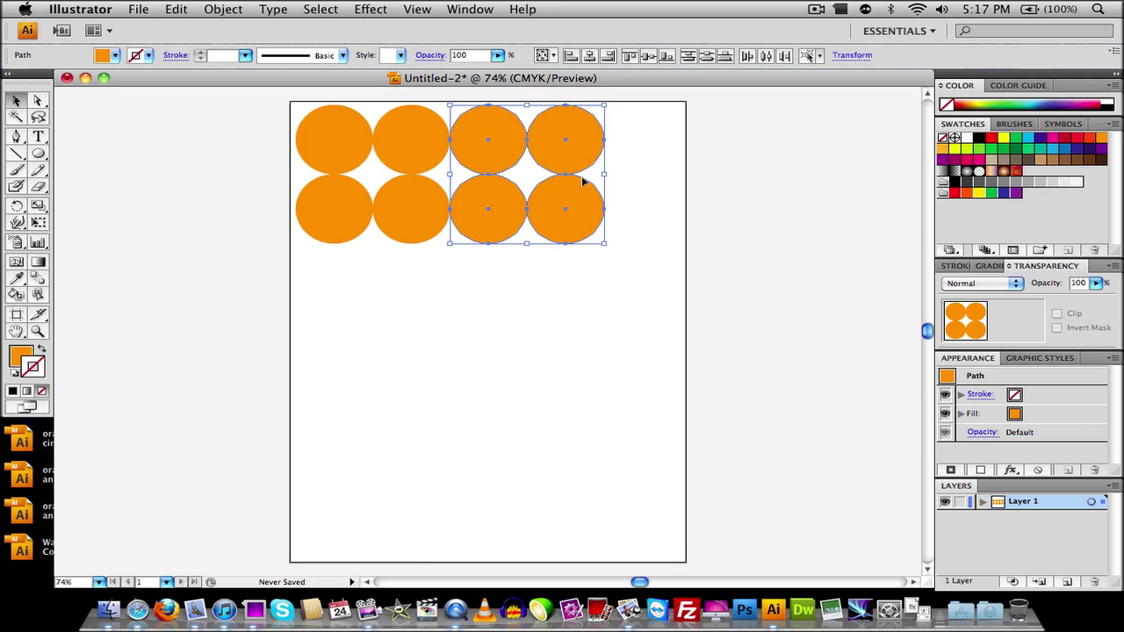
Duplicate the two rows of four circles twice, stacking the copies beneath to build six touching rows, and deselect
{"action": "left_click_drag", "start_coordinate": [348, 286], "coordinate": [615, 123]}
{"action": "key", "text": "super+v"}
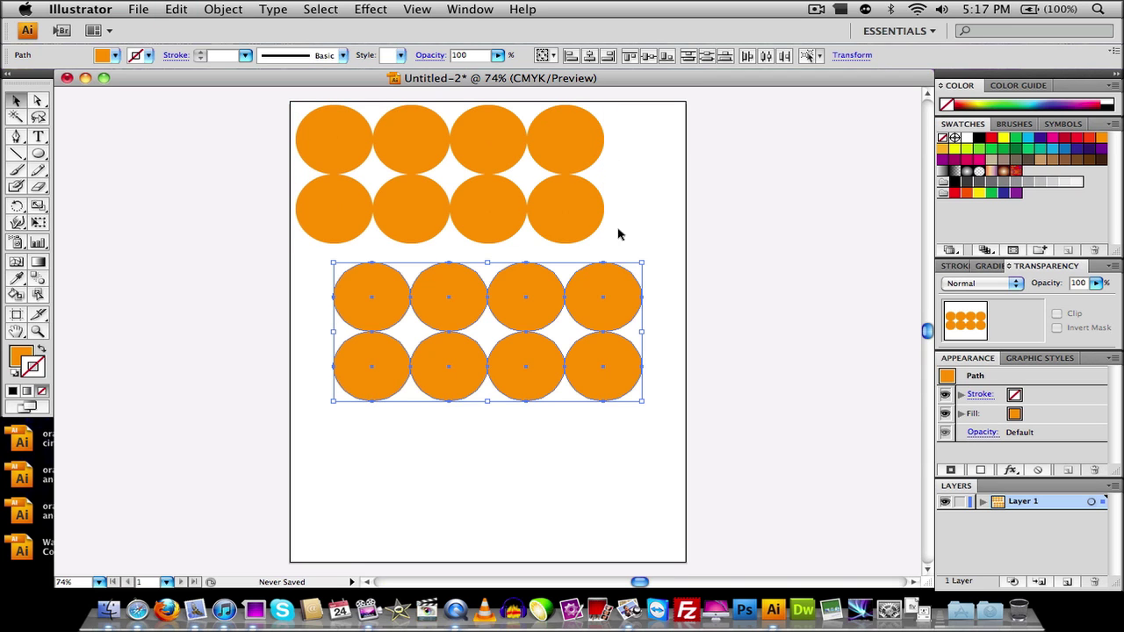
{"action": "left_click_drag", "start_coordinate": [601, 278], "coordinate": [562, 410]}
{"action": "left_click", "coordinate": [661, 347]}
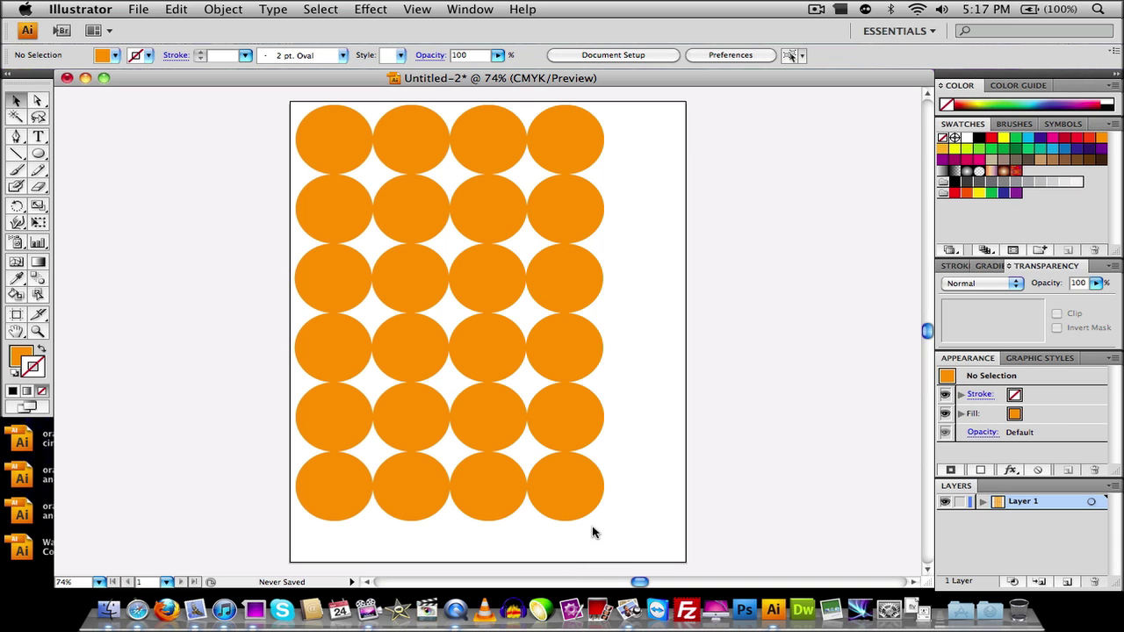
Scale the whole six-row circle grid down slightly toward the artboard's upper-left corner and deselect it
{"action": "left_click_drag", "start_coordinate": [593, 532], "coordinate": [299, 121]}
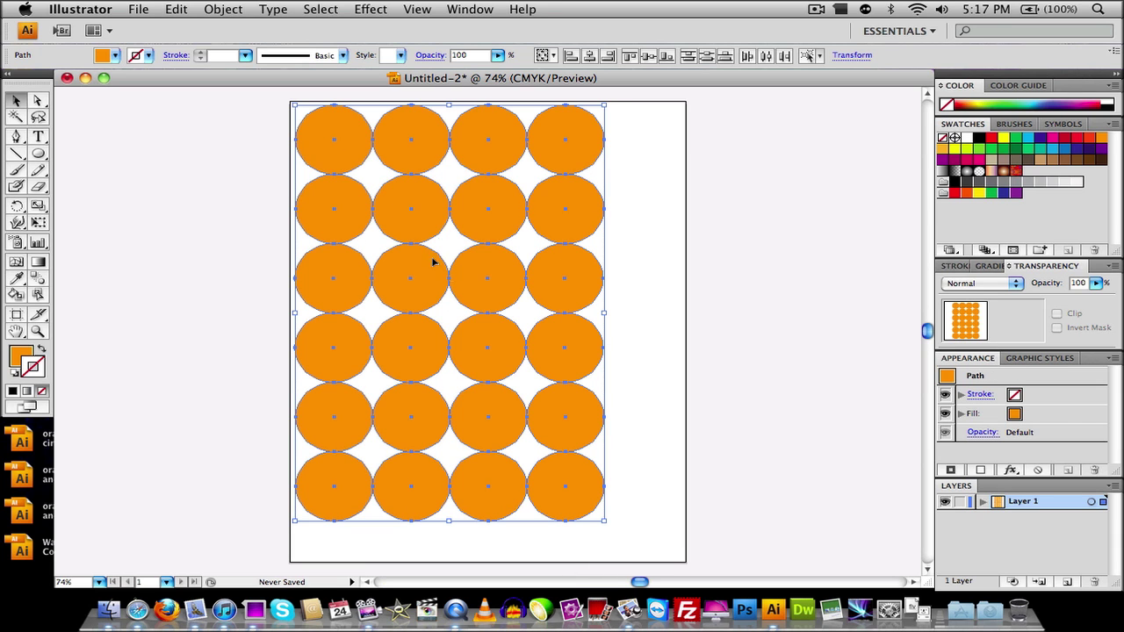
{"action": "left_click_drag", "start_coordinate": [605, 522], "coordinate": [572, 501]}
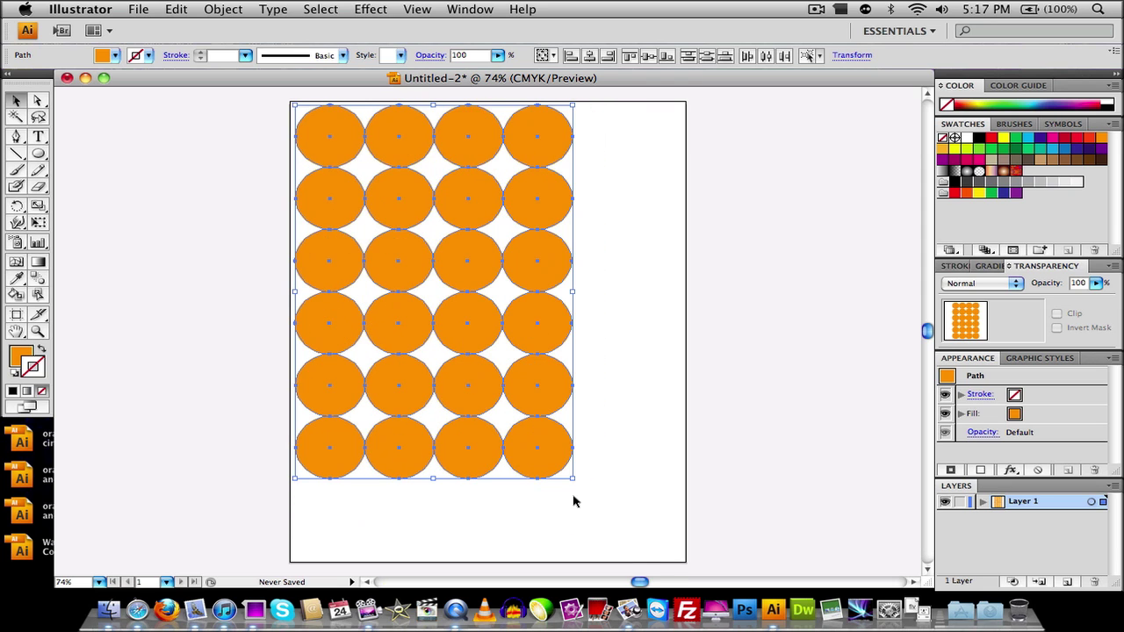
{"action": "left_click", "coordinate": [527, 514]}
Duplicate the bottom row of four circles and place the copy directly beneath it as a seventh row
{"action": "left_click_drag", "start_coordinate": [336, 500], "coordinate": [541, 466]}
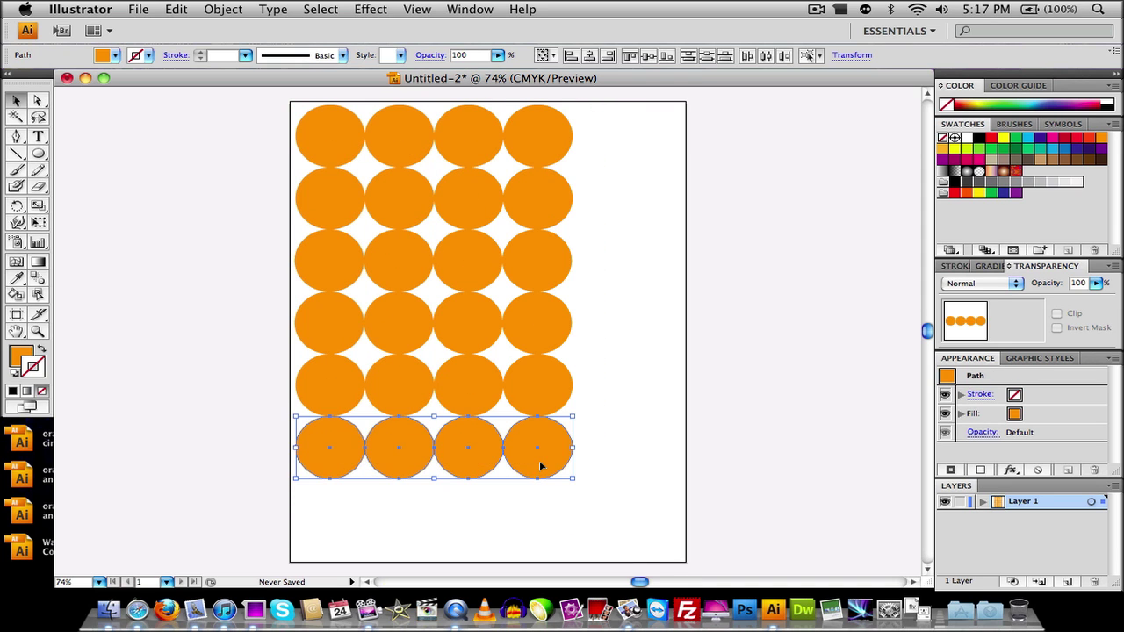
{"action": "key", "text": "super+c"}
{"action": "key", "text": "super+v"}
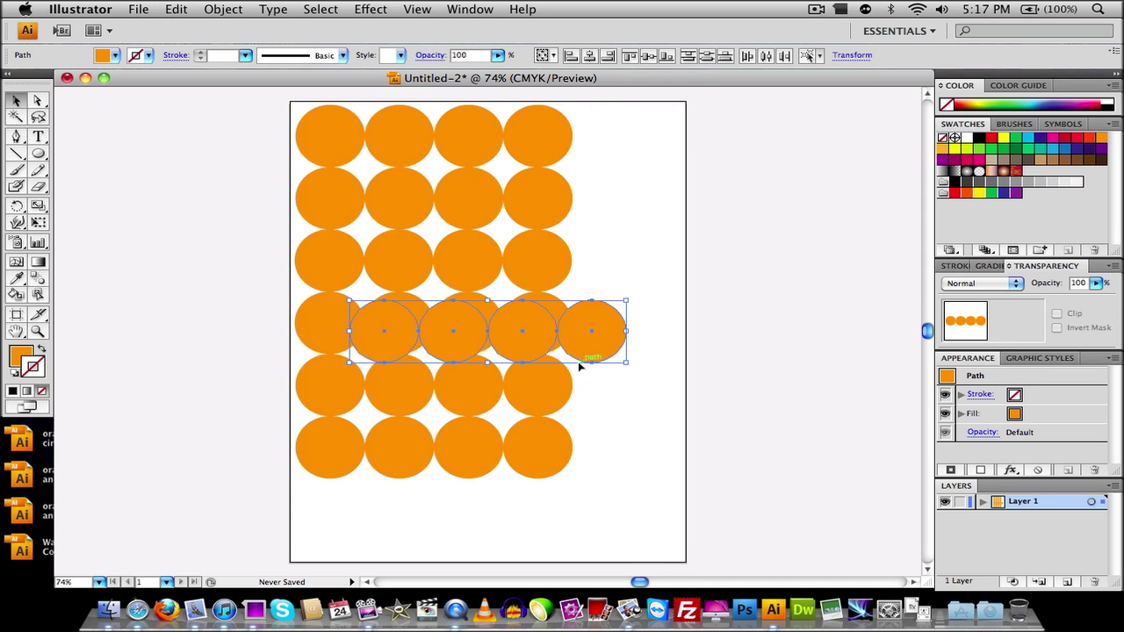
{"action": "left_click_drag", "start_coordinate": [573, 330], "coordinate": [518, 505]}
{"action": "left_click", "coordinate": [595, 514]}
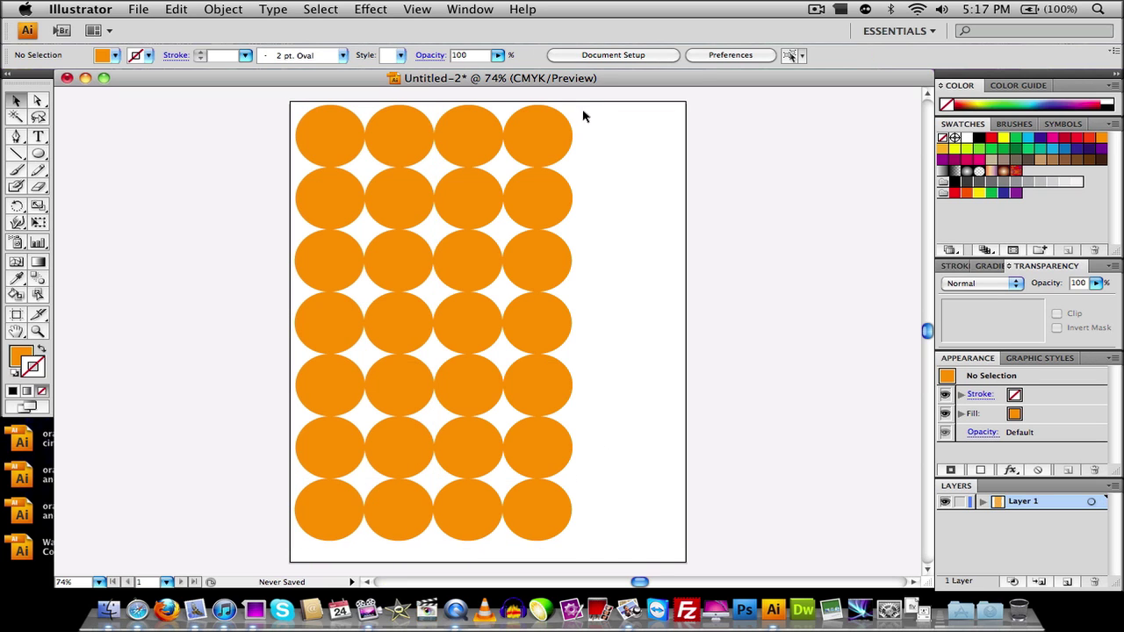
Duplicate the rightmost column of seven circles and place the copy touching it as a fifth column
{"action": "left_click_drag", "start_coordinate": [582, 111], "coordinate": [547, 504]}
{"action": "key", "text": "super+c"}
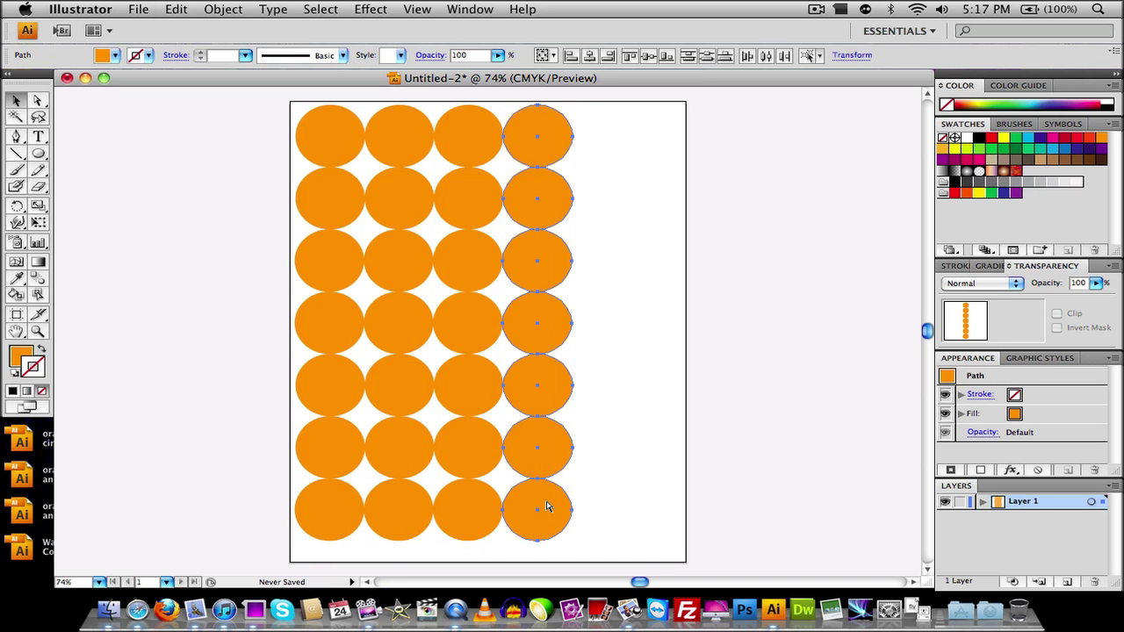
{"action": "key", "text": "super+v"}
{"action": "left_click_drag", "start_coordinate": [479, 131], "coordinate": [602, 126]}
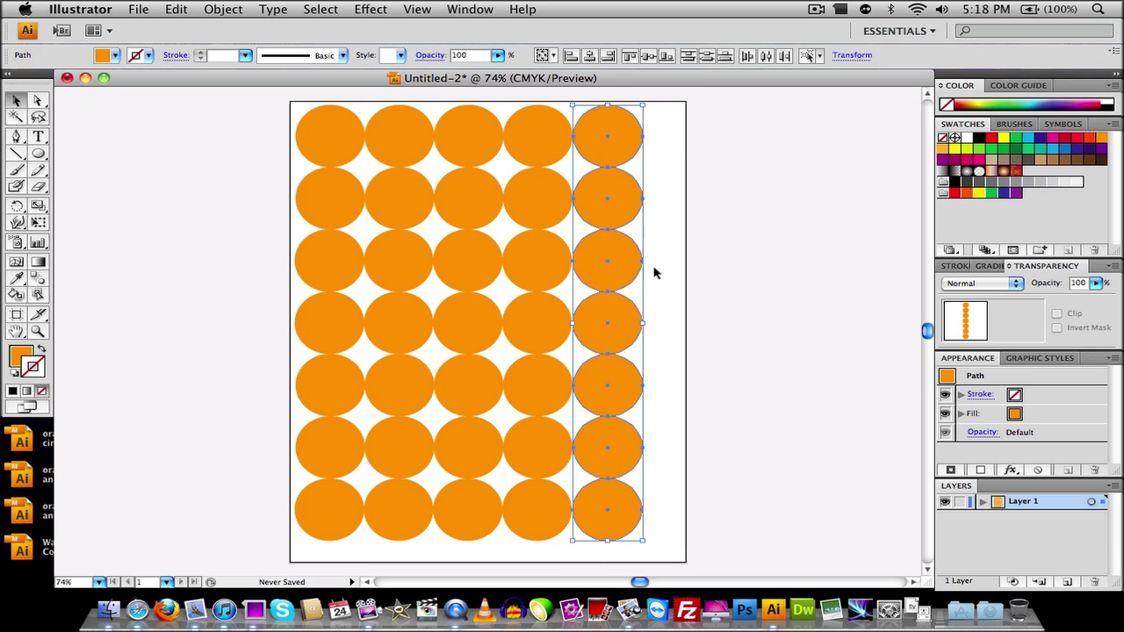
{"action": "left_click", "coordinate": [666, 306]}
Enlarge the entire circle grid down to the artboard's bottom edge, center it horizontally on the page, and deselect
{"action": "left_click_drag", "start_coordinate": [666, 541], "coordinate": [307, 141]}
{"action": "left_click_drag", "start_coordinate": [643, 542], "coordinate": [662, 562]}
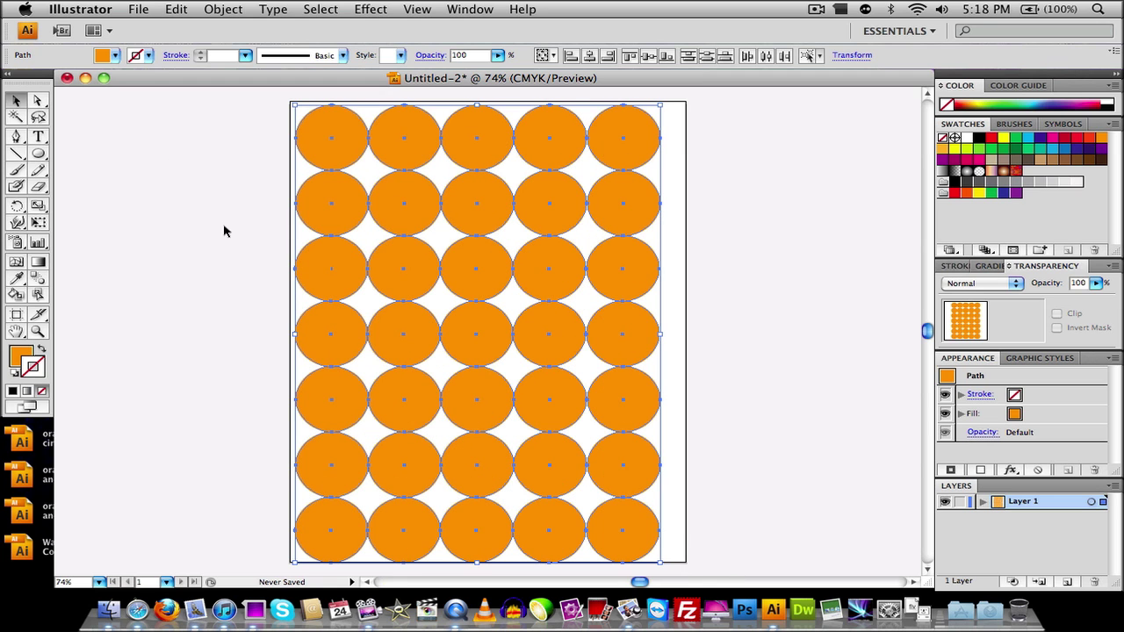
{"action": "left_click_drag", "start_coordinate": [412, 151], "coordinate": [426, 154]}
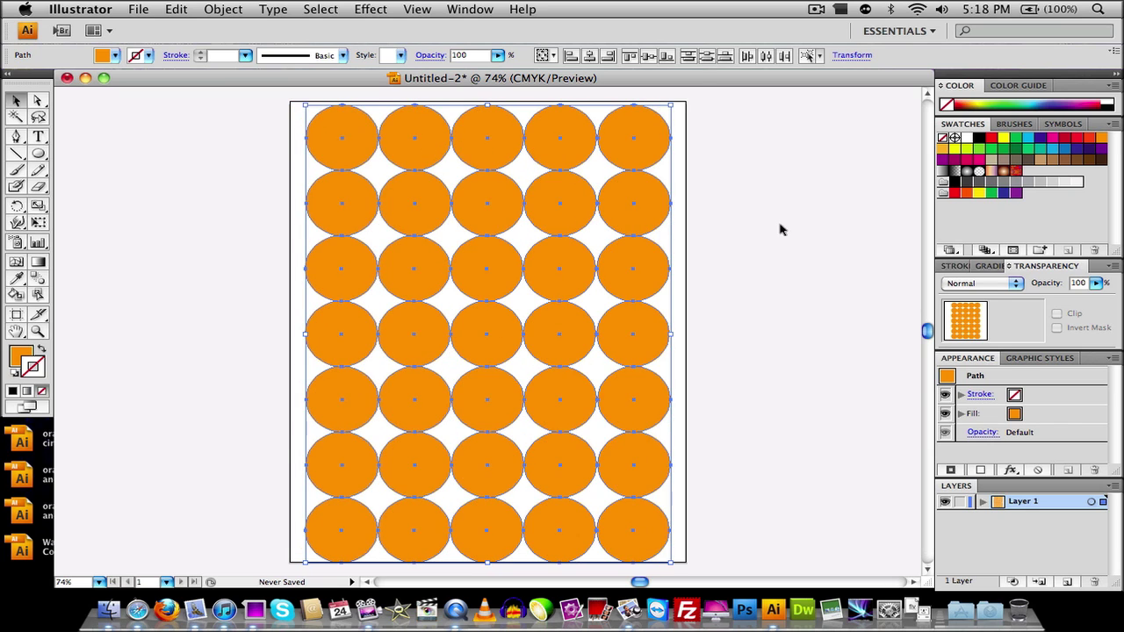
{"action": "left_click", "coordinate": [805, 232]}
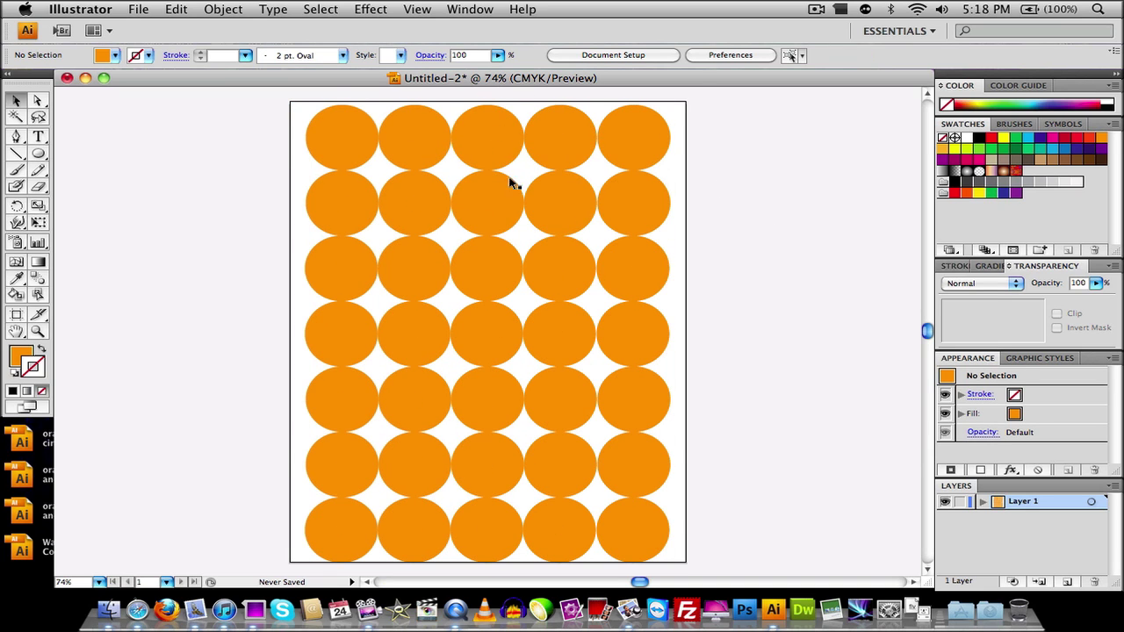
Duplicate the upper six circles of the first column and place the copy over the middle columns, offset half a circle downward
{"action": "left_click", "coordinate": [352, 141]}
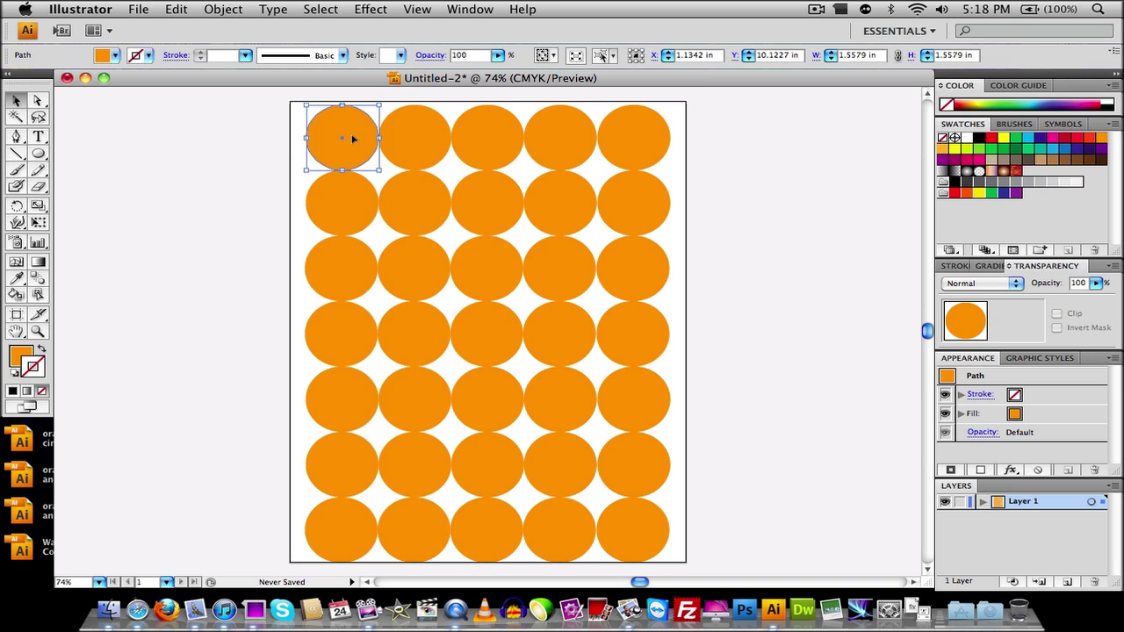
{"action": "left_click", "coordinate": [357, 184], "text": "shift"}
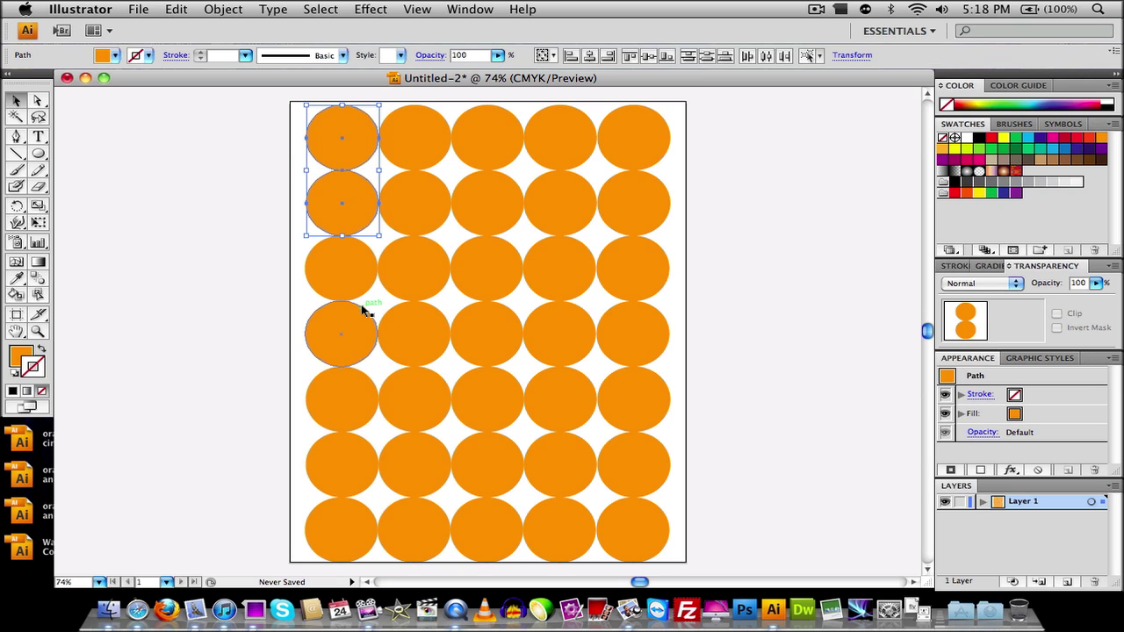
{"action": "left_click", "coordinate": [352, 283], "text": "shift"}
{"action": "left_click", "coordinate": [352, 339], "text": "shift"}
{"action": "left_click", "coordinate": [349, 420], "text": "shift"}
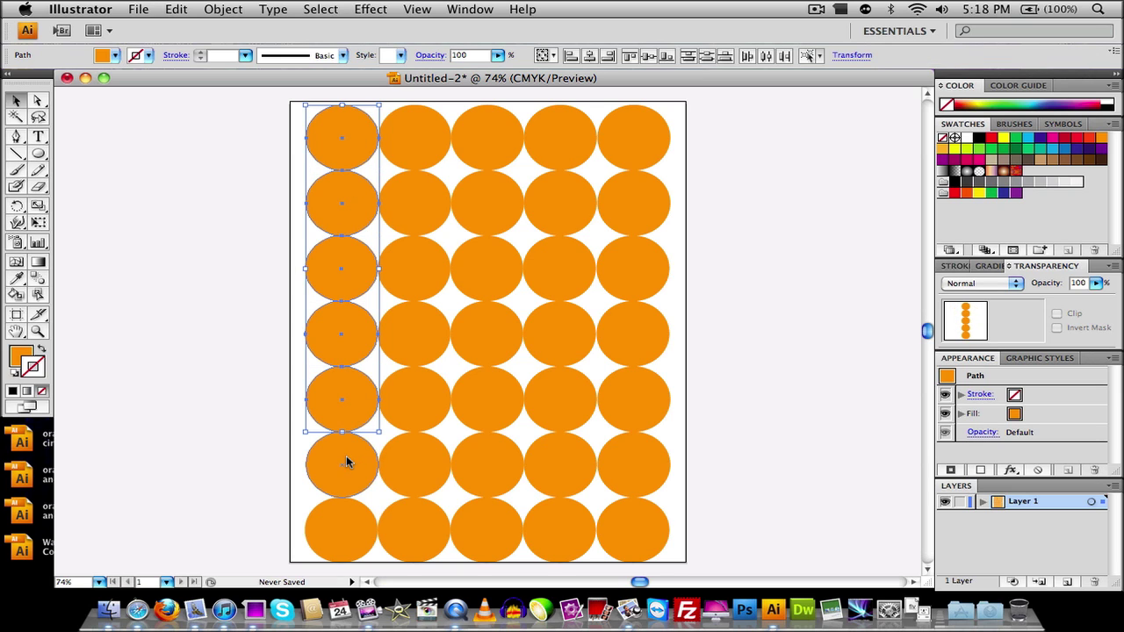
{"action": "left_click", "coordinate": [346, 458], "text": "shift"}
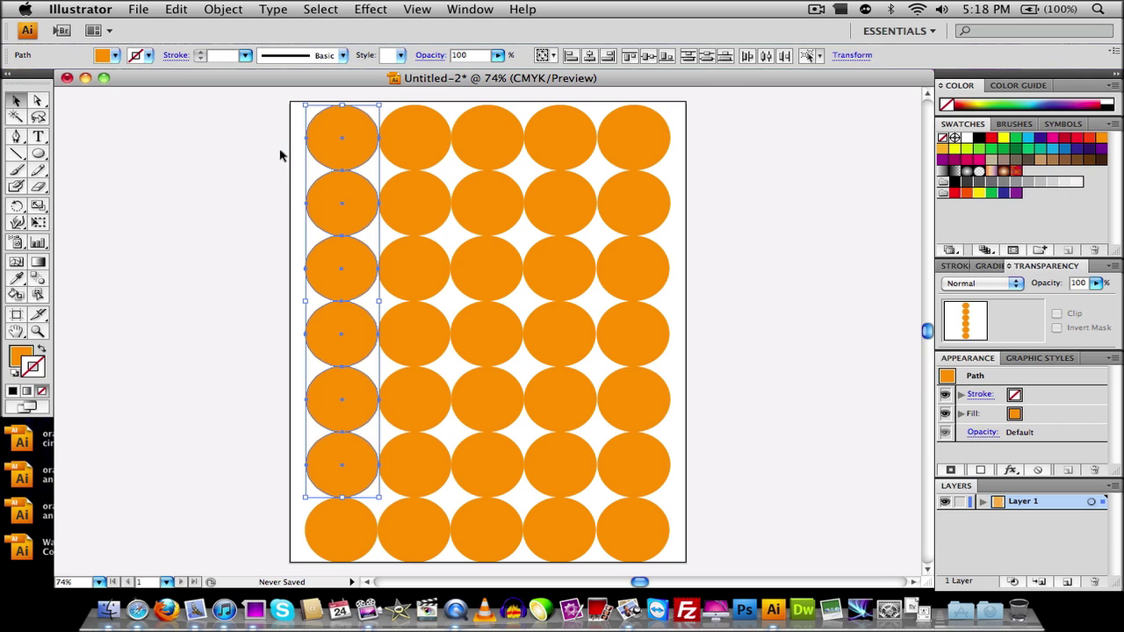
{"action": "key", "text": "super+shift+b"}
{"action": "key", "text": "super+shift+b"}
{"action": "left_click_drag", "start_coordinate": [349, 172], "coordinate": [448, 174], "text": "alt"}
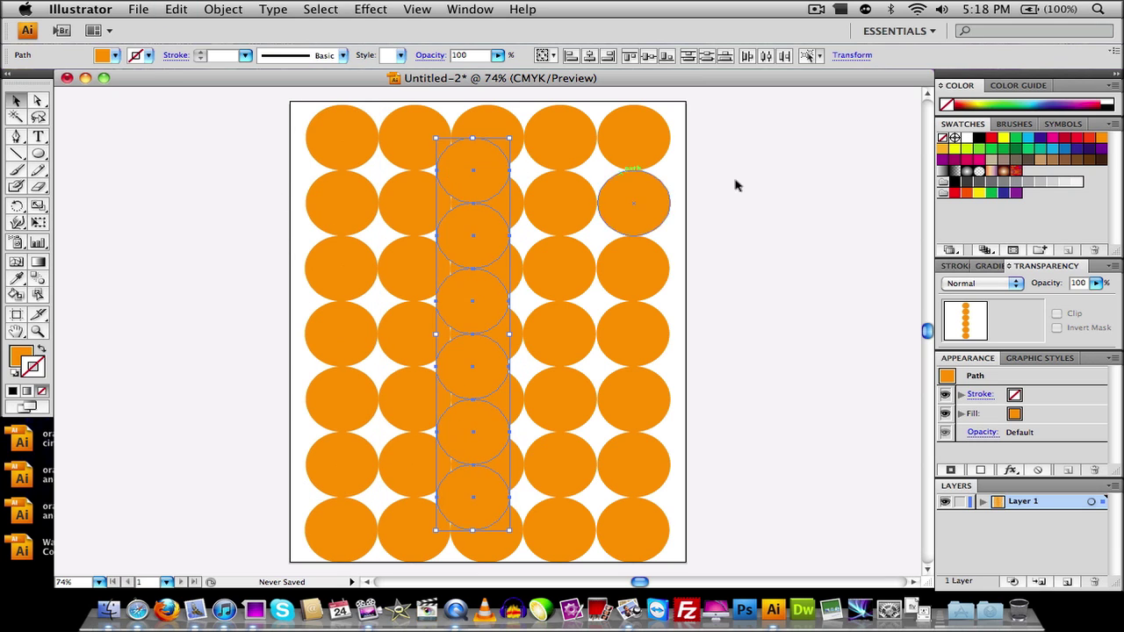
Set the copied column of six circles to 50% opacity with a red fill and no stroke
{"action": "left_click", "coordinate": [1096, 284]}
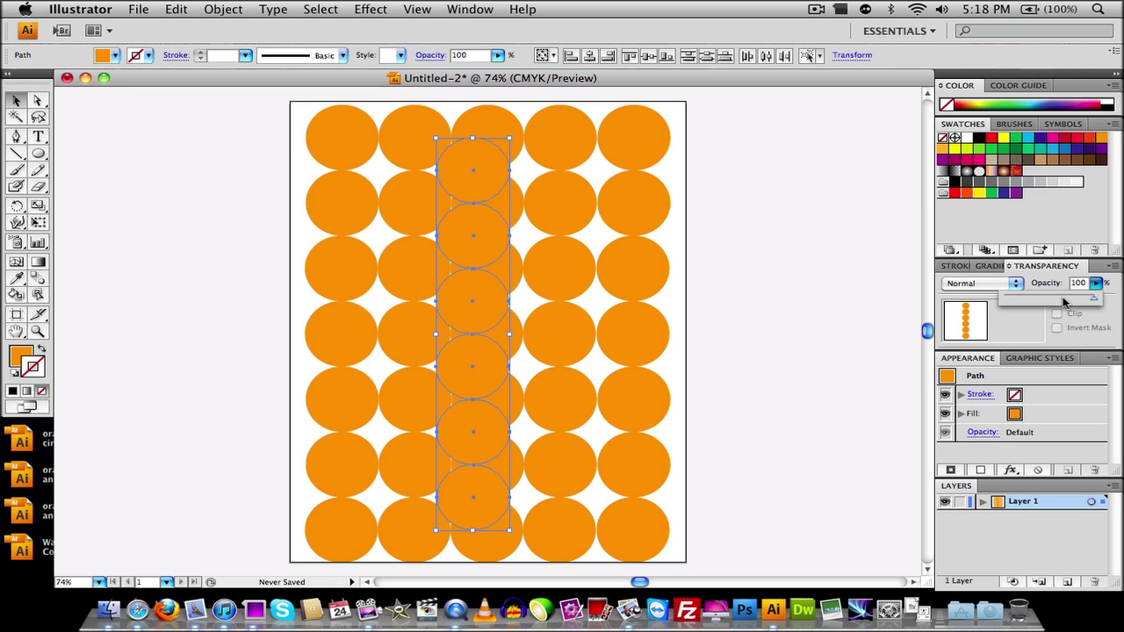
{"action": "left_click_drag", "start_coordinate": [1063, 302], "coordinate": [1051, 302]}
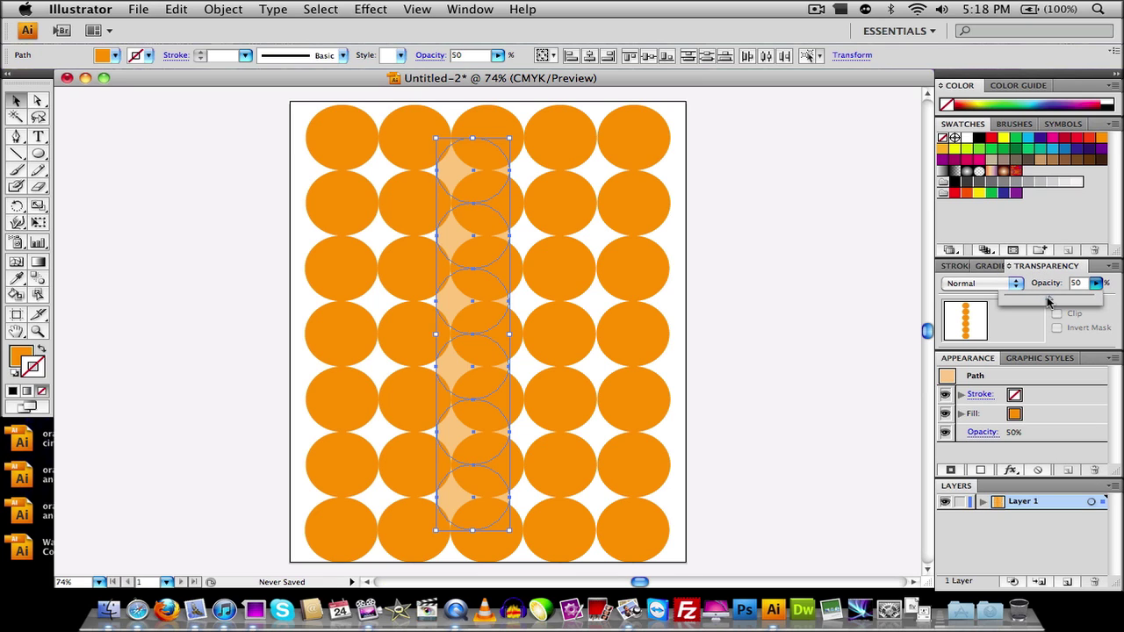
{"action": "key", "text": "x"}
{"action": "left_click", "coordinate": [1078, 137]}
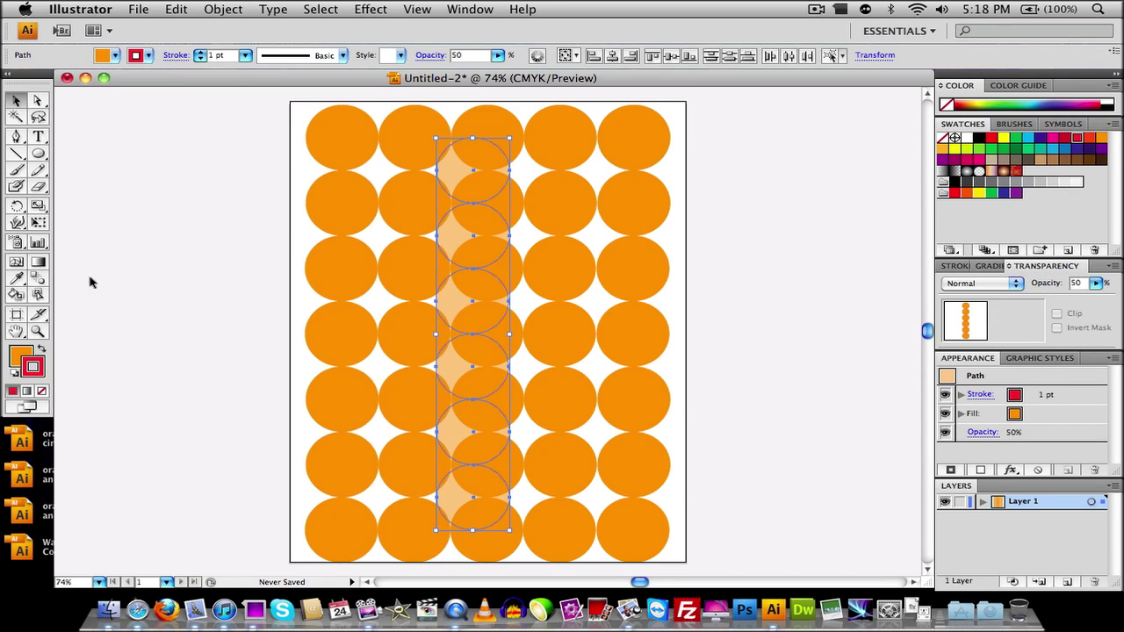
{"action": "left_click", "coordinate": [40, 352]}
{"action": "left_click", "coordinate": [42, 391]}
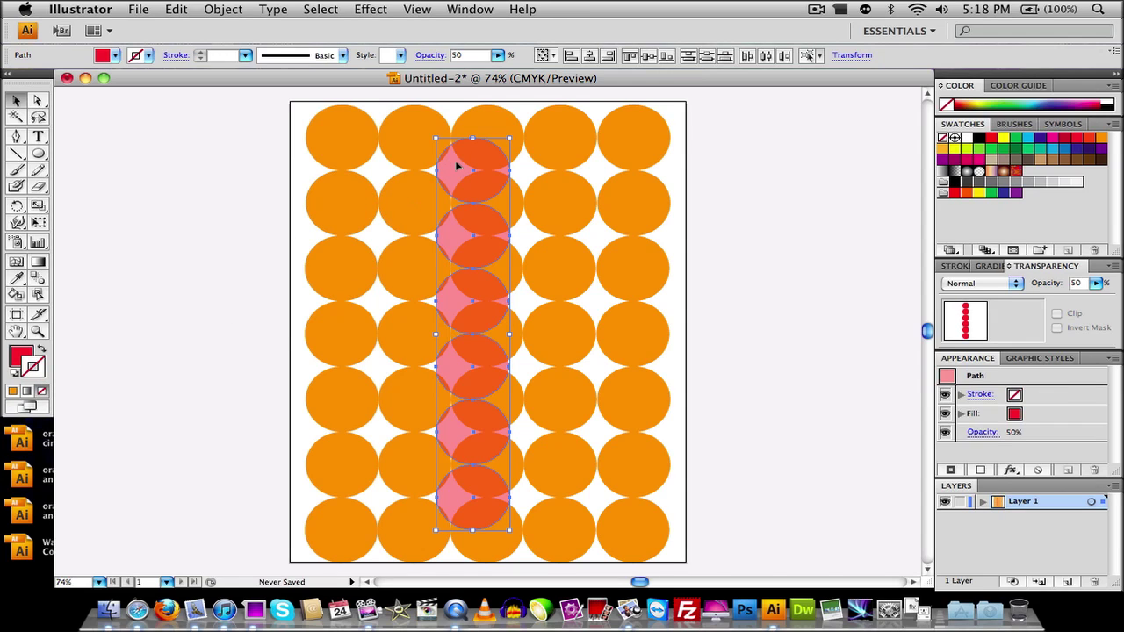
Center the red column over the gaps between the first two orange columns and place a duplicate touching its right side
{"action": "left_click_drag", "start_coordinate": [457, 165], "coordinate": [365, 170]}
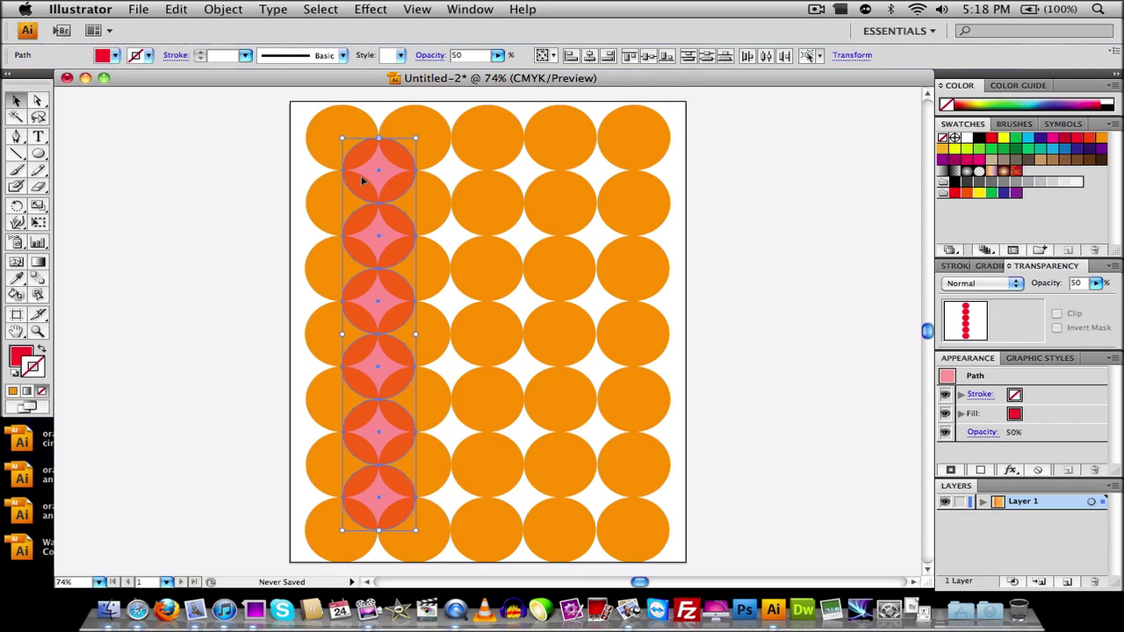
{"action": "key", "text": "ctrl+v"}
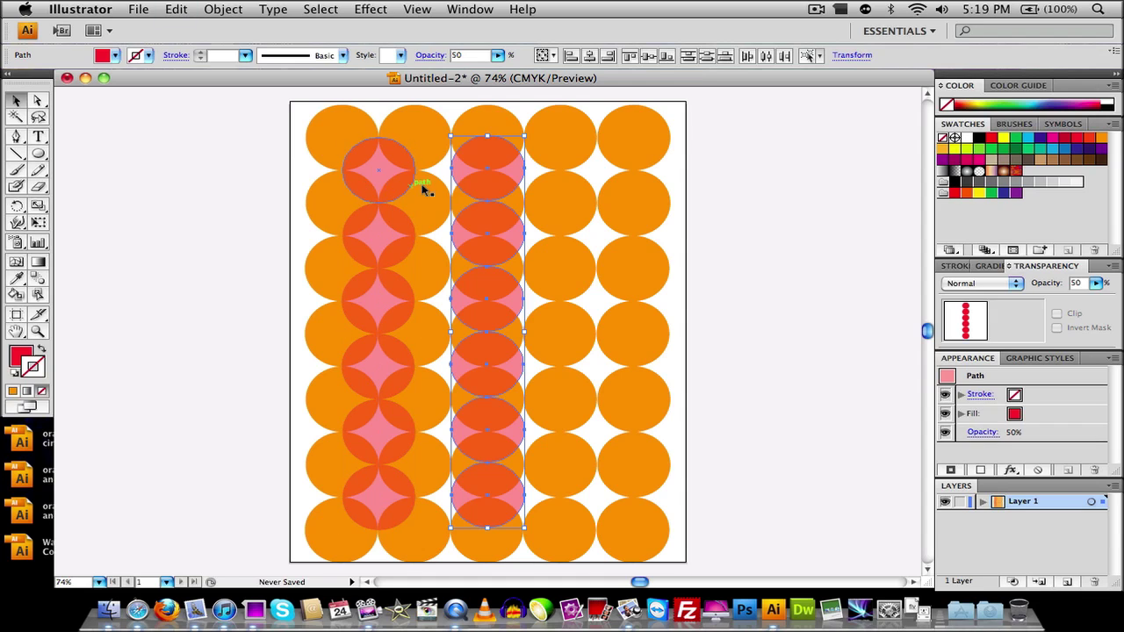
{"action": "left_click_drag", "start_coordinate": [459, 174], "coordinate": [429, 172]}
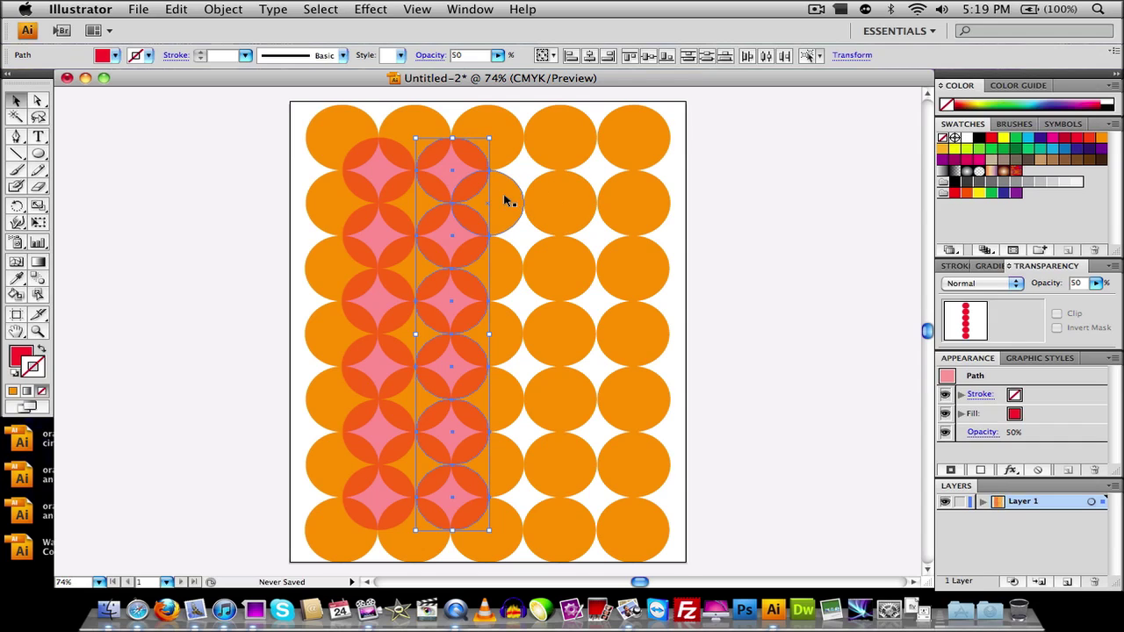
Duplicate both red columns together, place the copies over the remaining gaps to the right, and deselect
{"action": "left_click", "coordinate": [372, 186], "text": "shift"}
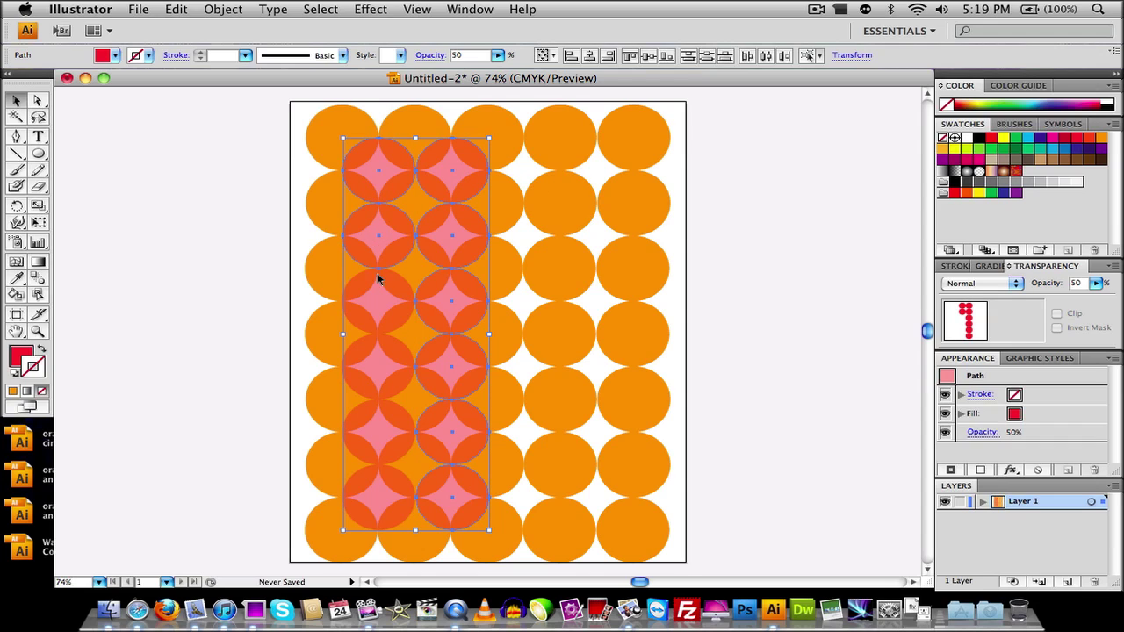
{"action": "left_click", "coordinate": [380, 368], "text": "shift"}
{"action": "left_click", "coordinate": [378, 435], "text": "shift"}
{"action": "left_click_drag", "start_coordinate": [394, 499], "coordinate": [468, 497]}
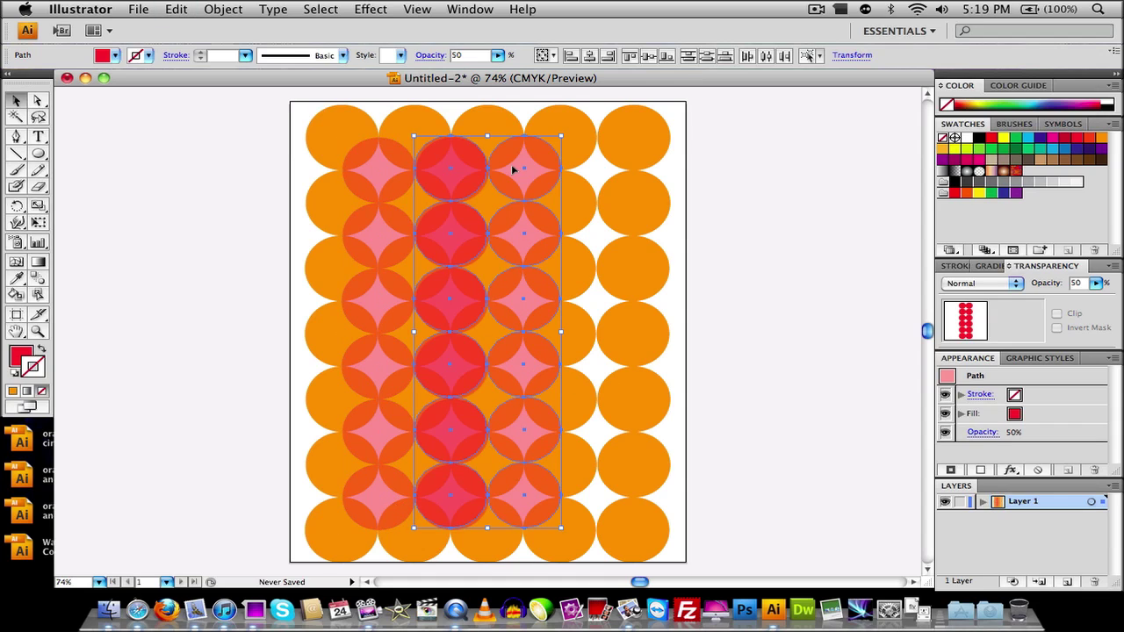
{"action": "left_click_drag", "start_coordinate": [520, 176], "coordinate": [591, 174]}
{"action": "left_click", "coordinate": [793, 225]}
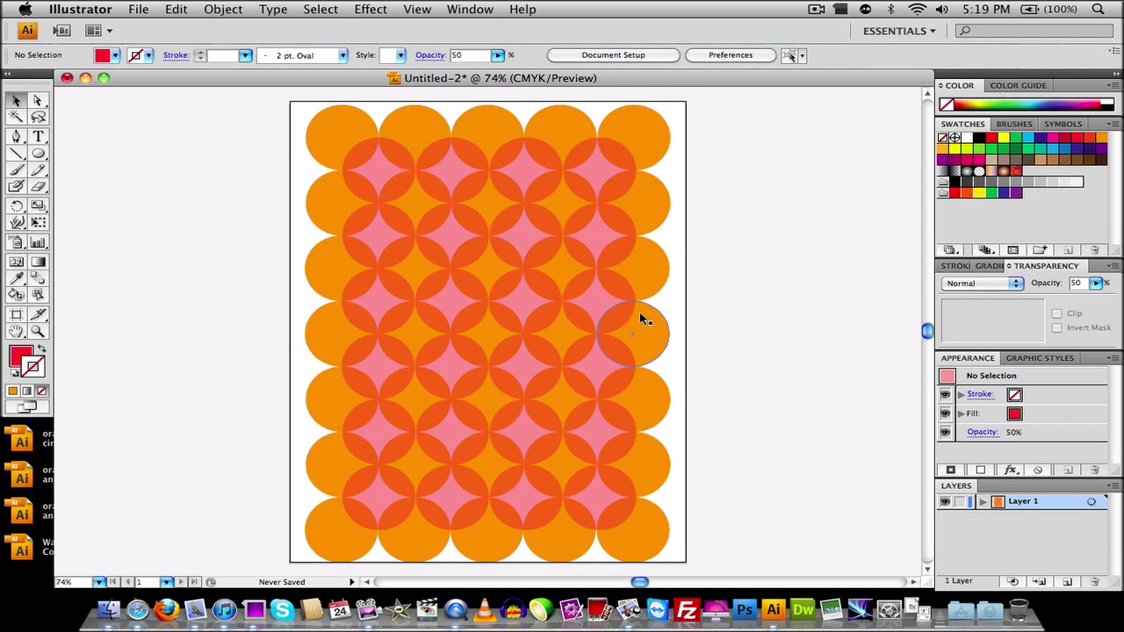
Copy the top row of five orange circles and paste the duplicate row onto the artboard
{"action": "left_click", "coordinate": [371, 123]}
{"action": "left_click", "coordinate": [416, 110], "text": "shift"}
{"action": "left_click", "coordinate": [490, 110], "text": "shift"}
{"action": "left_click", "coordinate": [560, 123], "text": "shift"}
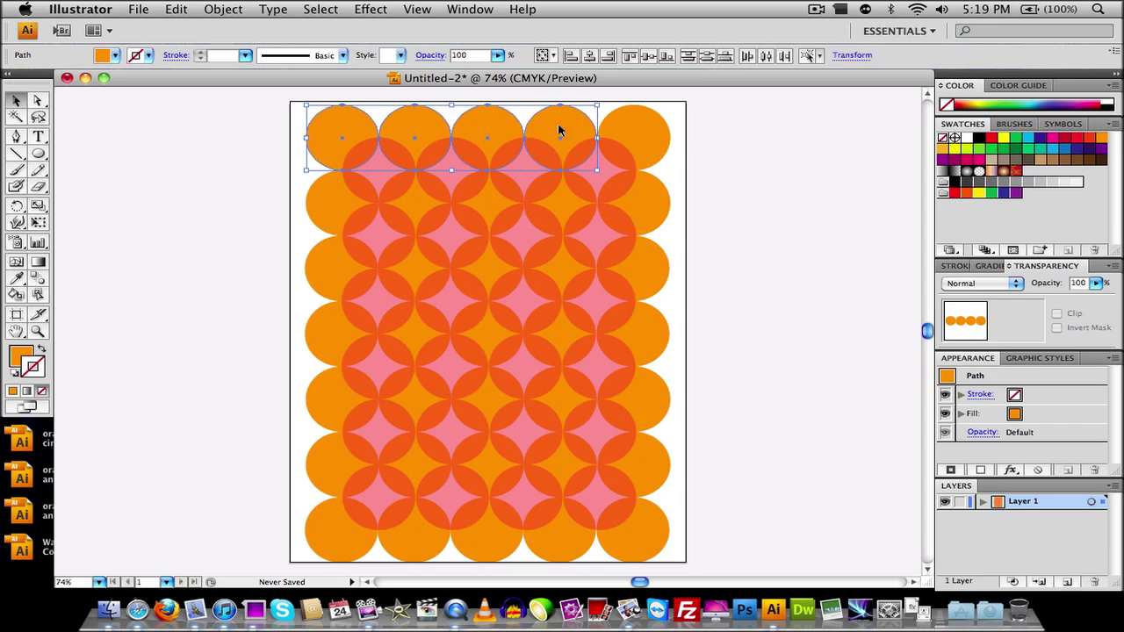
{"action": "left_click", "coordinate": [632, 130], "text": "shift"}
{"action": "key", "text": "super+c"}
{"action": "key", "text": "super+v"}
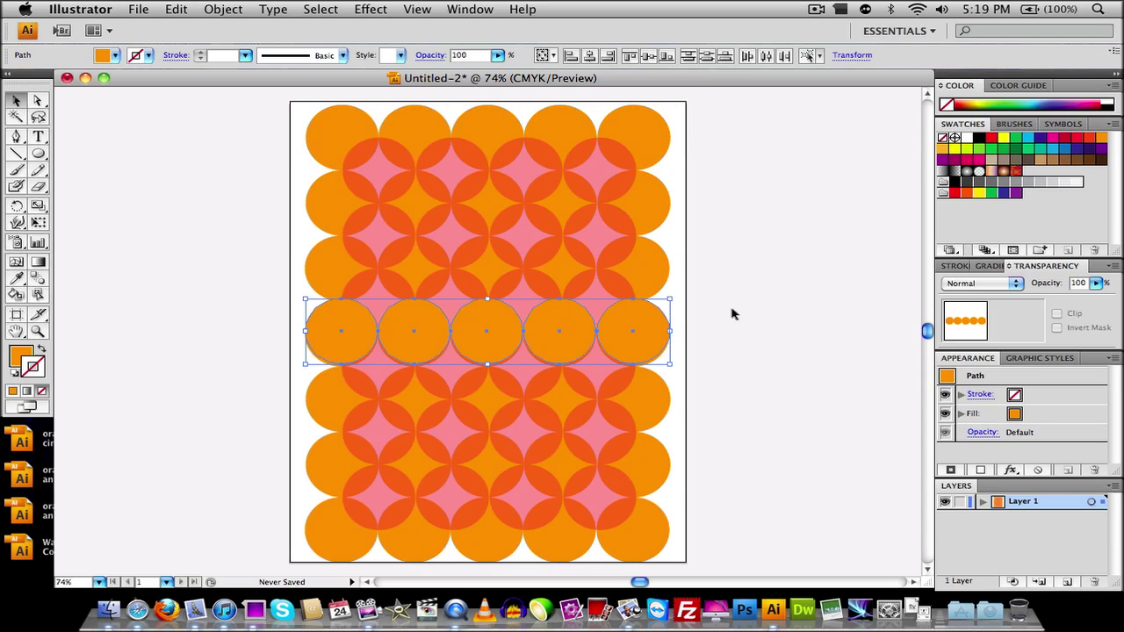
Set the pasted row of five circles to 50% opacity with a yellow fill and no stroke
{"action": "left_click", "coordinate": [1096, 282]}
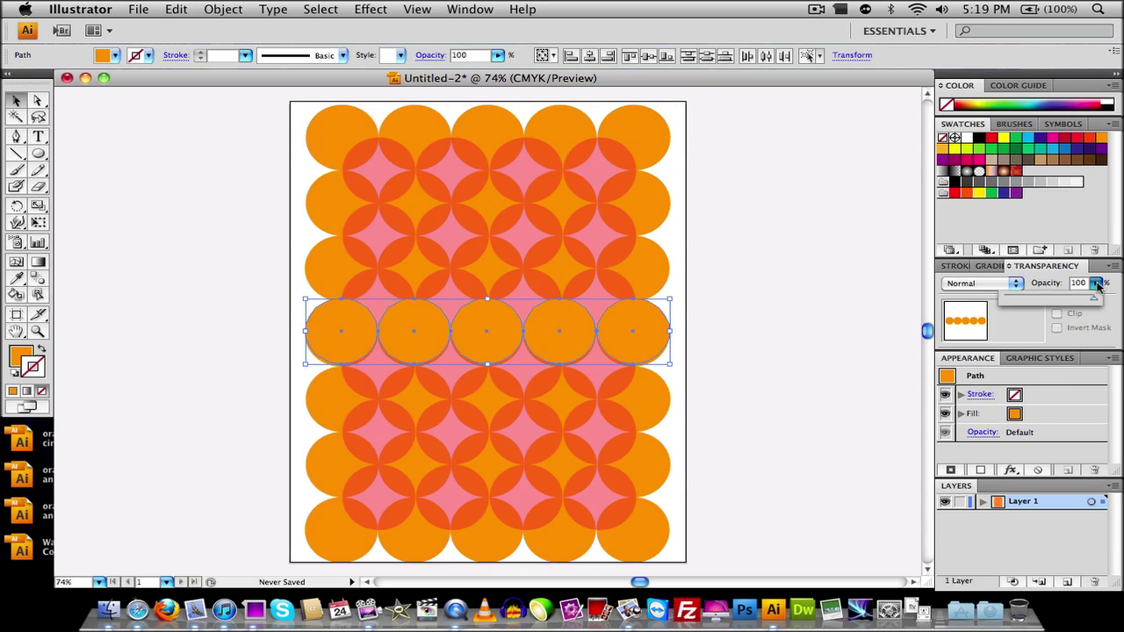
{"action": "left_click", "coordinate": [1051, 301]}
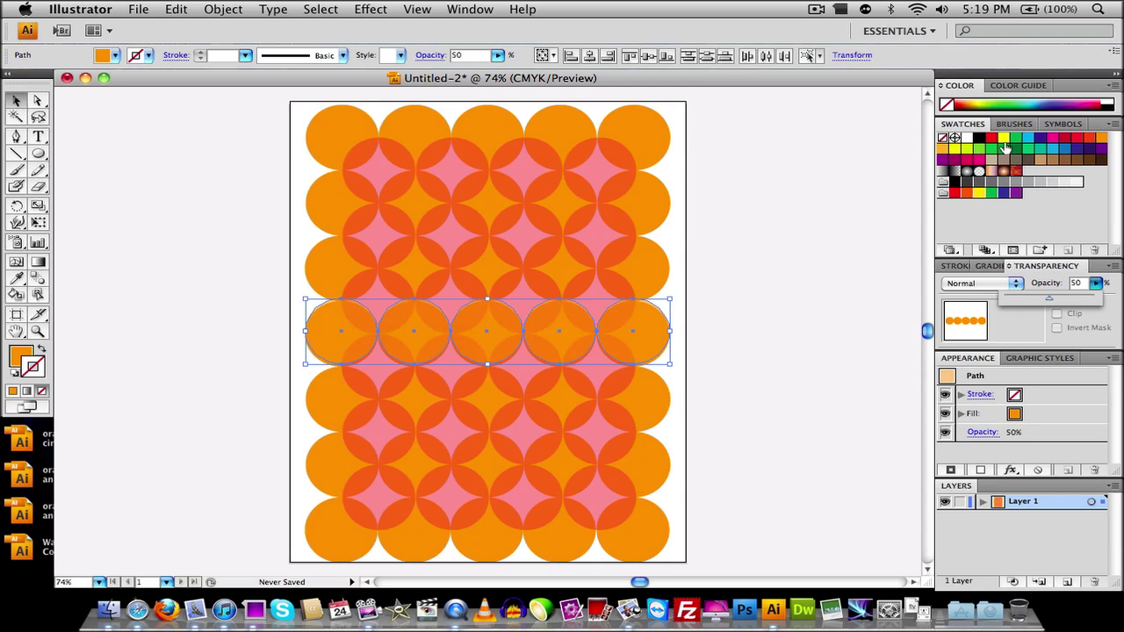
{"action": "left_click", "coordinate": [1005, 140]}
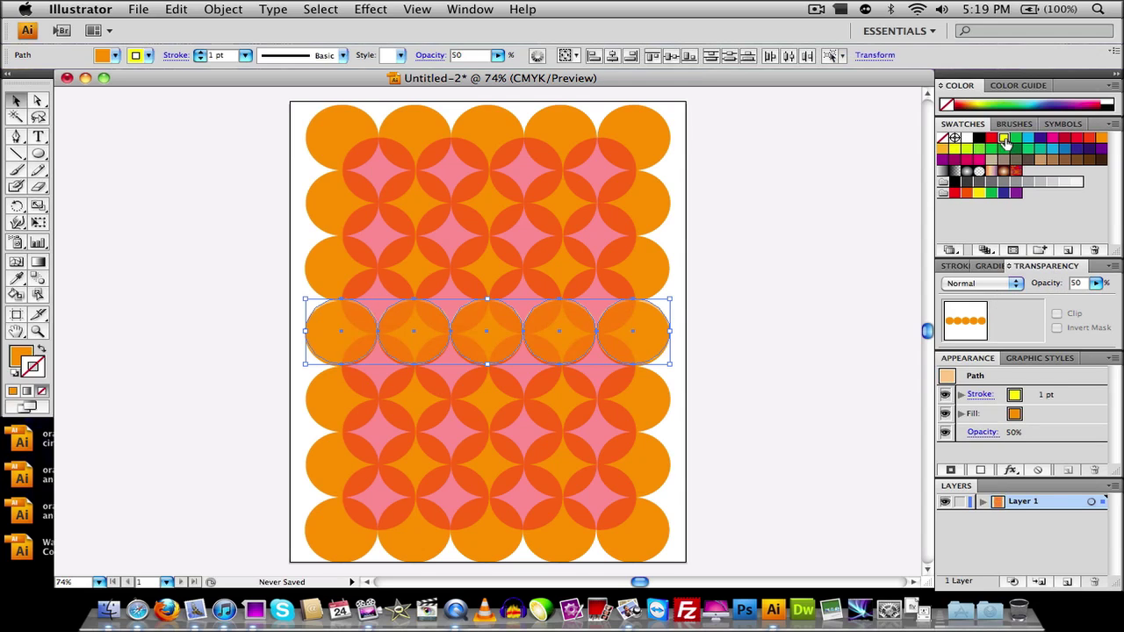
{"action": "left_click", "coordinate": [41, 350]}
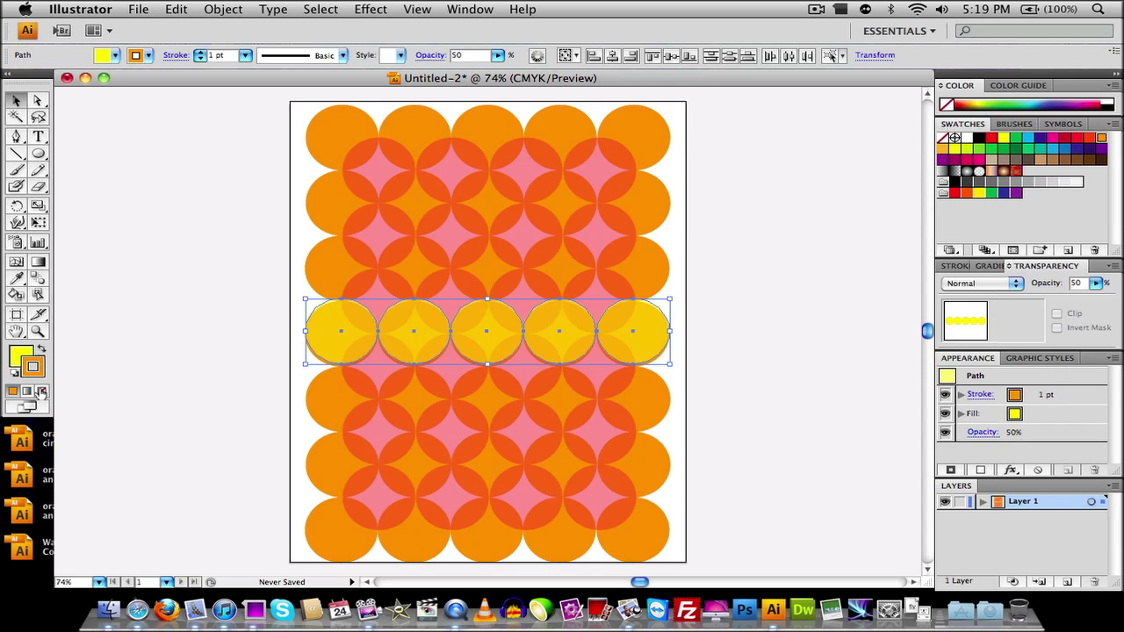
{"action": "left_click", "coordinate": [41, 391]}
{"action": "left_click", "coordinate": [22, 354]}
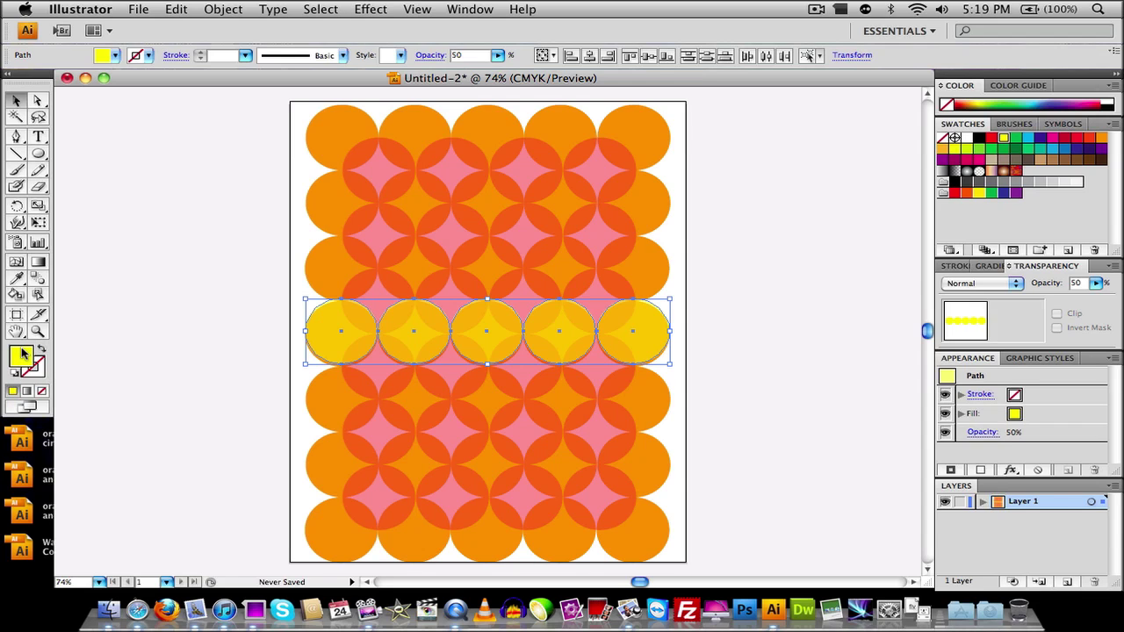
Move the yellow row onto the second orange row and place a pasted copy of it over the third row
{"action": "left_click_drag", "start_coordinate": [389, 342], "coordinate": [391, 212]}
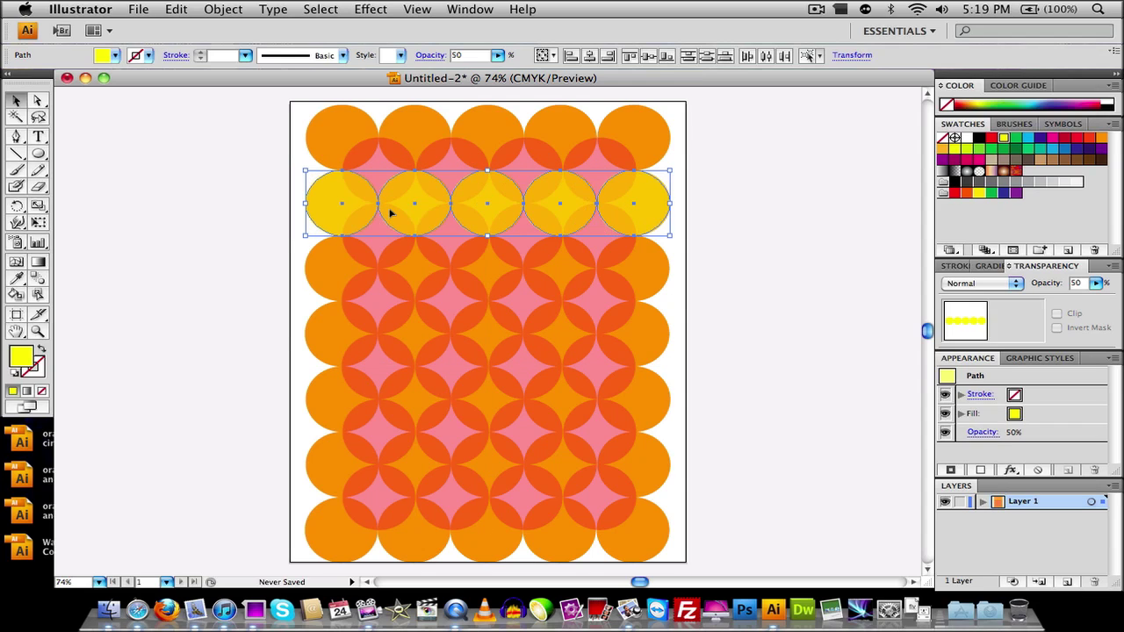
{"action": "key", "text": "super+c"}
{"action": "key", "text": "super+v"}
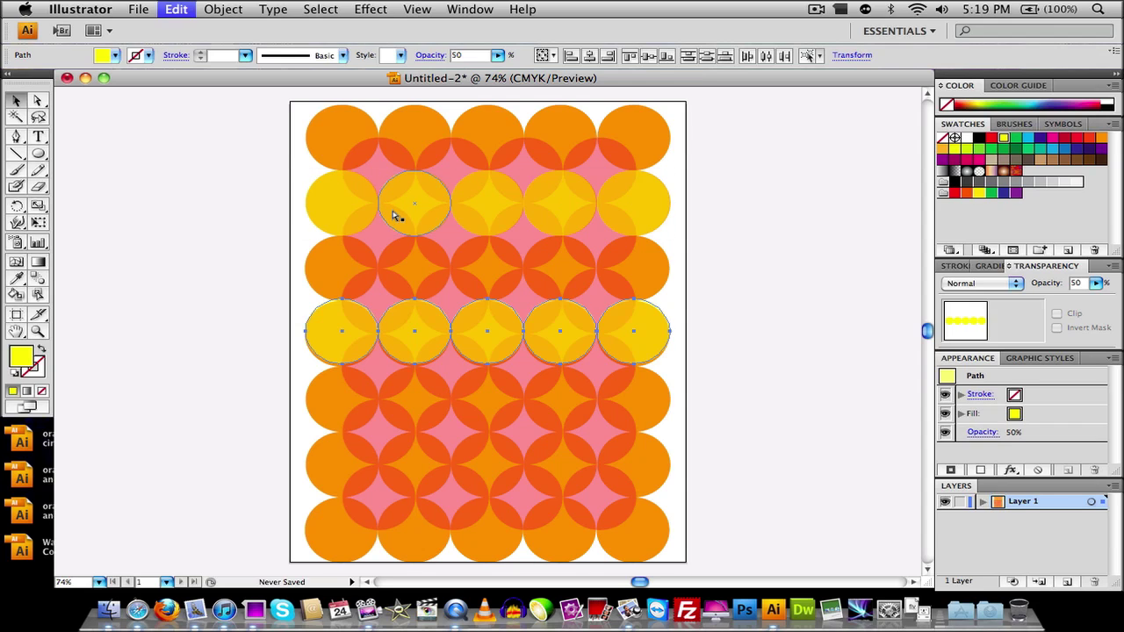
{"action": "left_click_drag", "start_coordinate": [466, 328], "coordinate": [465, 261]}
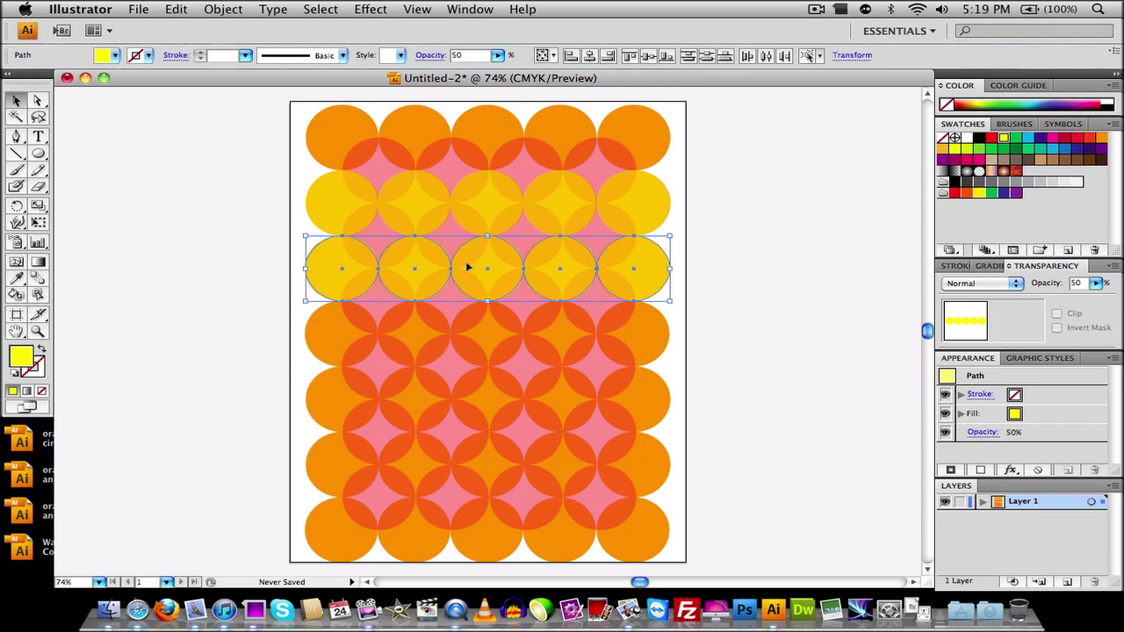
Duplicate both yellow rows together over the fourth and fifth orange rows, and deselect
{"action": "left_click", "coordinate": [358, 216], "text": "shift"}
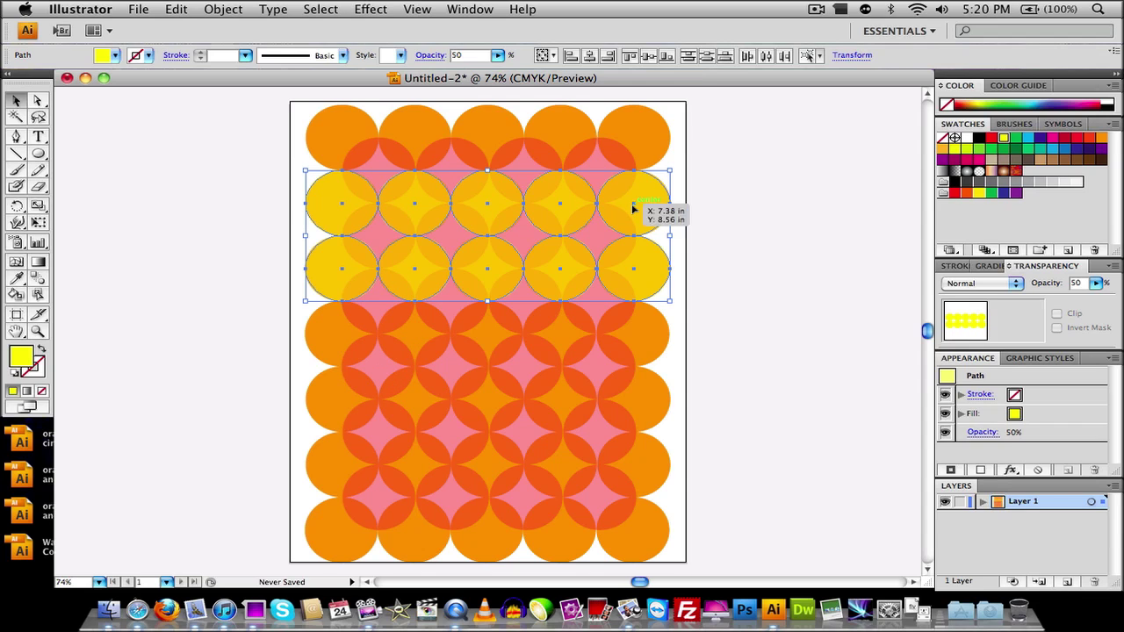
{"action": "left_click_drag", "start_coordinate": [632, 208], "coordinate": [579, 338]}
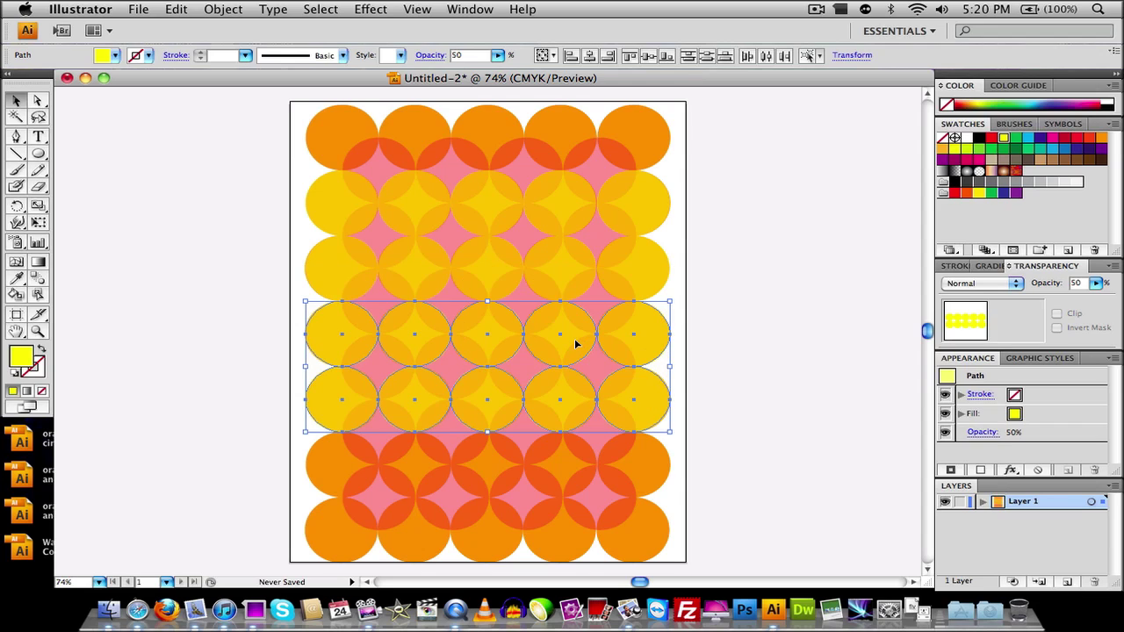
{"action": "left_click", "coordinate": [784, 307]}
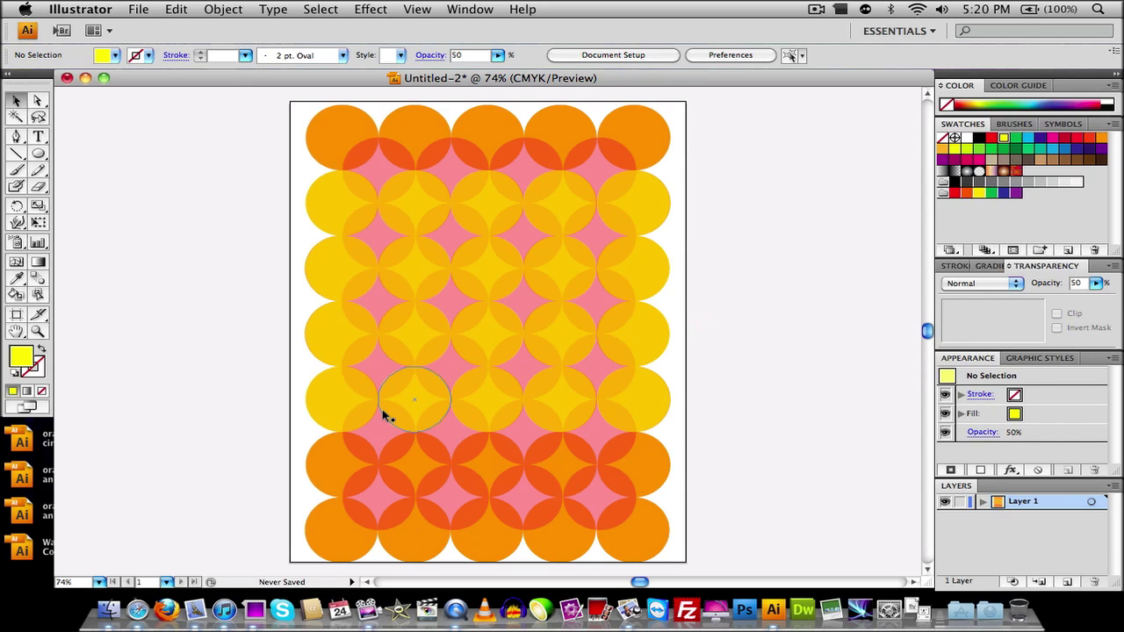
Select two rows of yellow circles, duplicate them over the bottom two orange rows, and deselect
{"action": "left_click", "coordinate": [355, 414]}
{"action": "left_click", "coordinate": [439, 406], "text": "shift"}
{"action": "left_click", "coordinate": [505, 406], "text": "shift"}
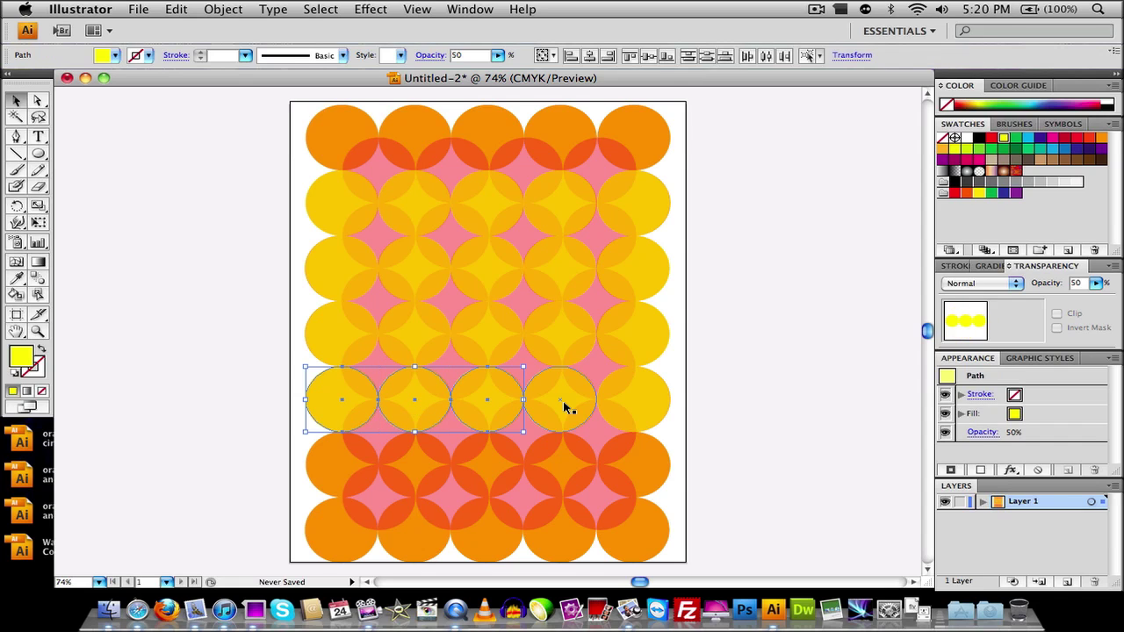
{"action": "left_click_drag", "start_coordinate": [562, 406], "coordinate": [557, 471]}
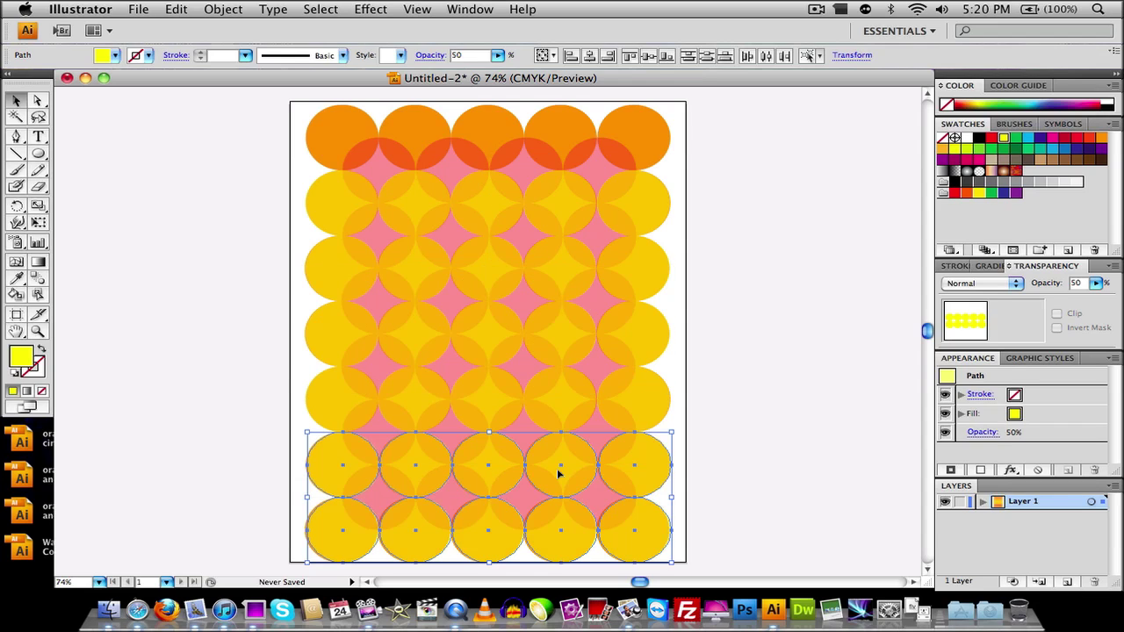
{"action": "left_click", "coordinate": [734, 460]}
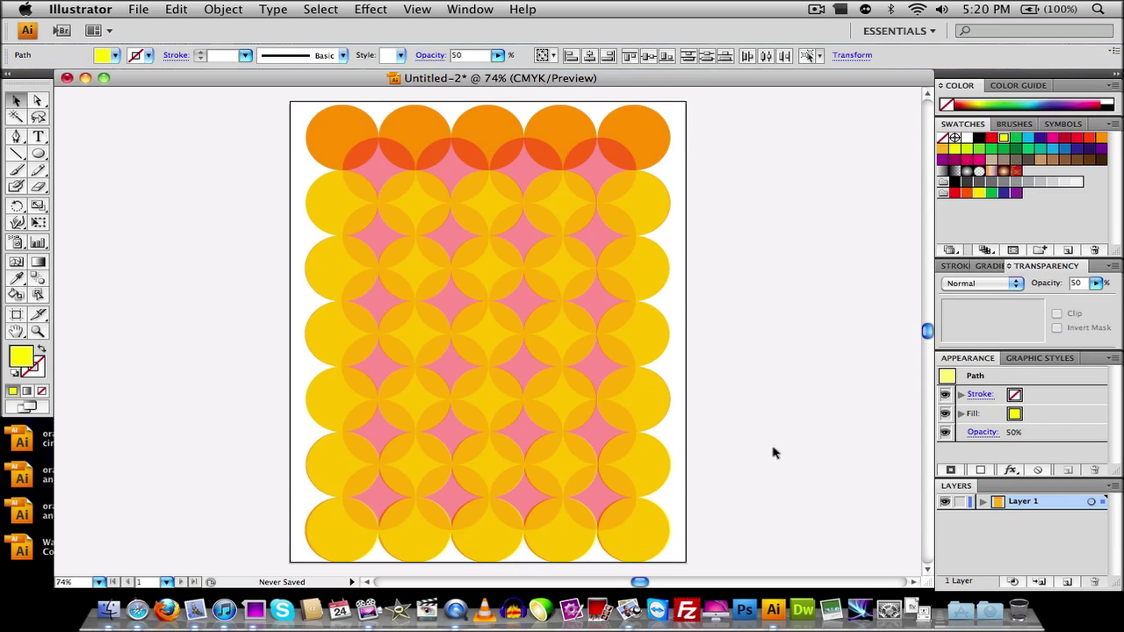
Delete the five yellow circles covering the bottom orange row
{"action": "left_click", "coordinate": [334, 534]}
{"action": "left_click", "coordinate": [415, 535], "text": "shift"}
{"action": "left_click", "coordinate": [484, 535], "text": "shift"}
{"action": "left_click", "coordinate": [575, 542], "text": "shift"}
{"action": "left_click", "coordinate": [620, 536], "text": "shift"}
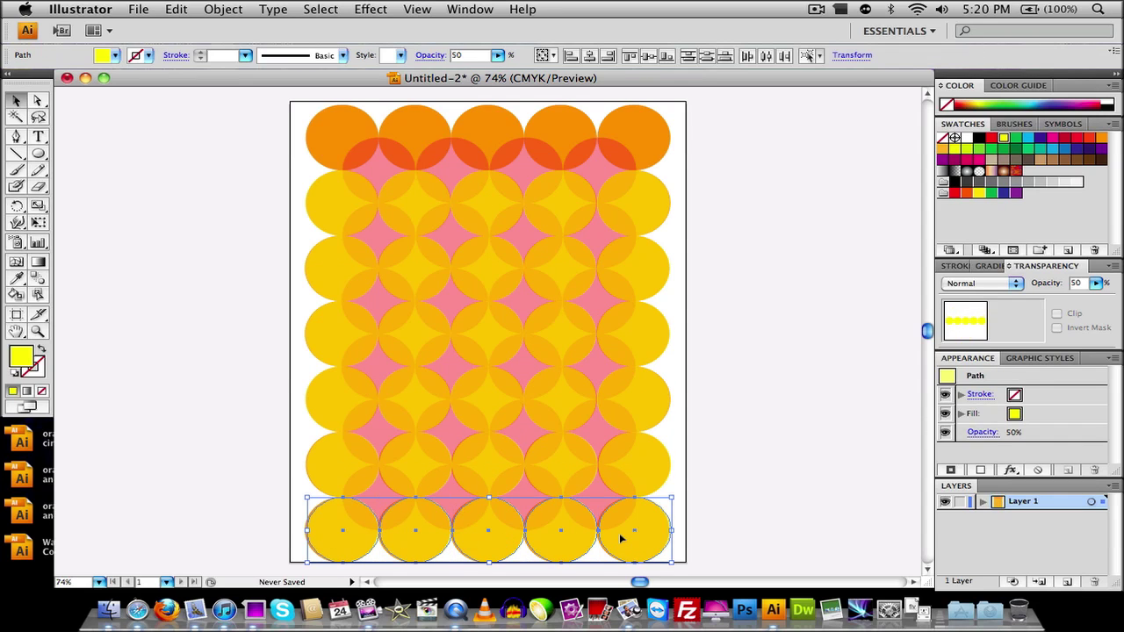
{"action": "key", "text": "Delete"}
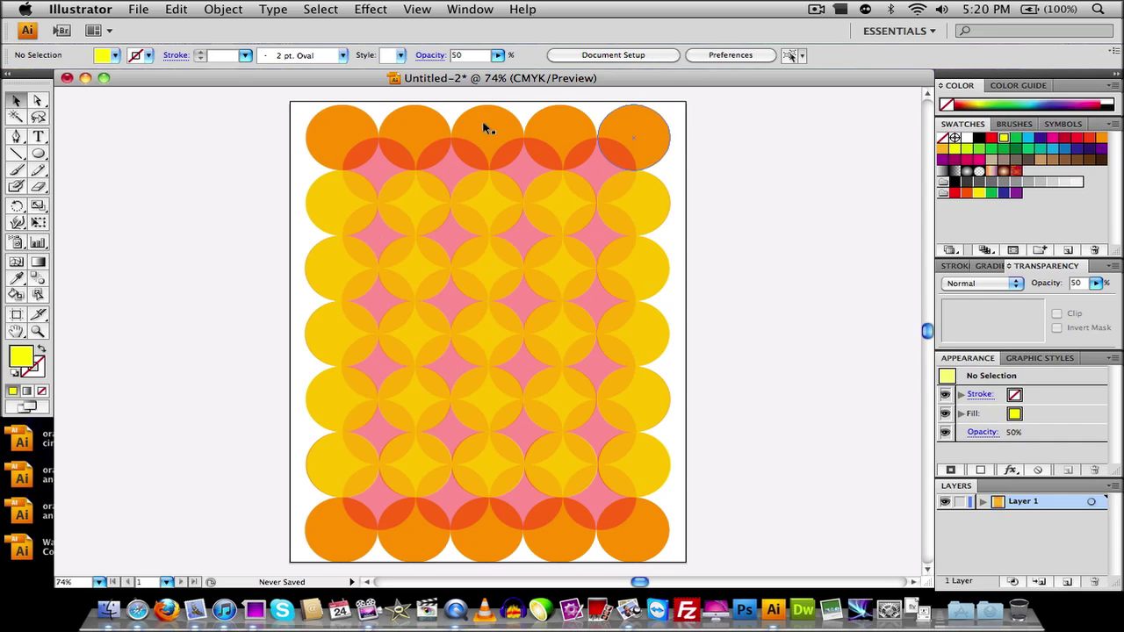
Delete the four orange circles at the corners of the pattern
{"action": "left_click", "coordinate": [318, 140]}
{"action": "left_click", "coordinate": [656, 131], "text": "shift"}
{"action": "left_click", "coordinate": [652, 519], "text": "shift"}
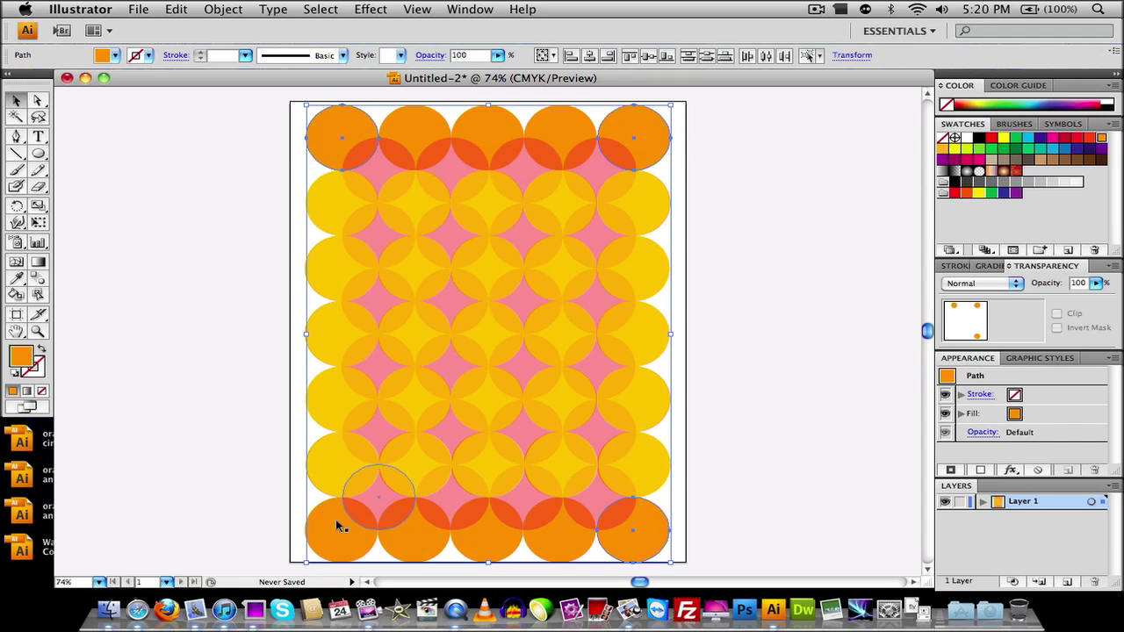
{"action": "left_click", "coordinate": [334, 527], "text": "shift"}
{"action": "key", "text": "Delete"}
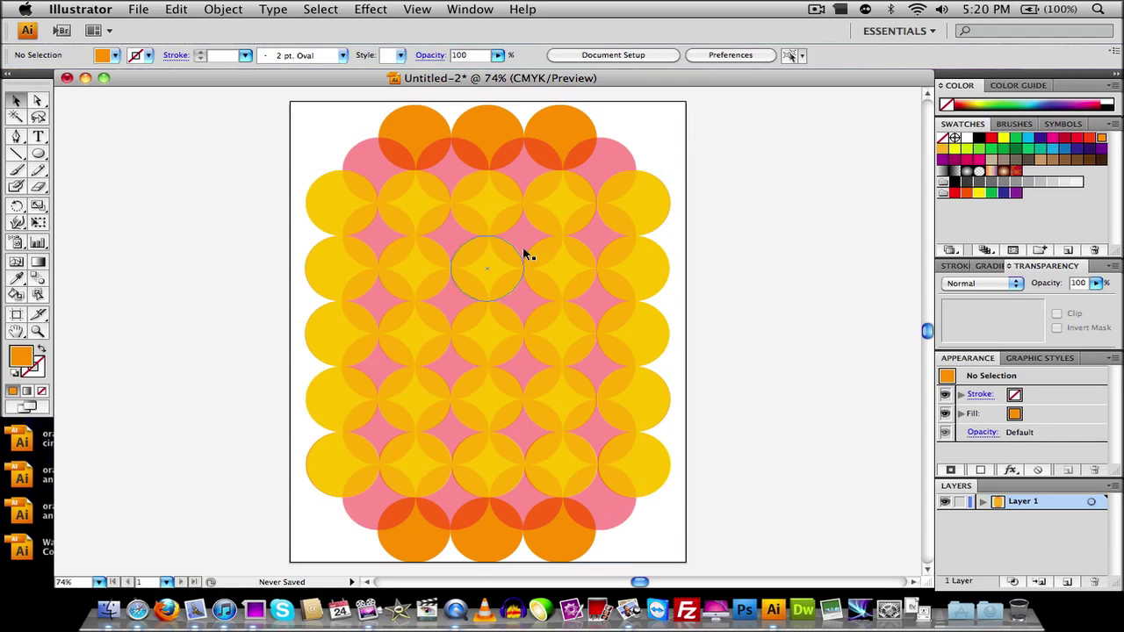
Draw a circle about 5.5 in across over the middle of the pattern, shift it slightly upward, and deselect
{"action": "left_click", "coordinate": [38, 154]}
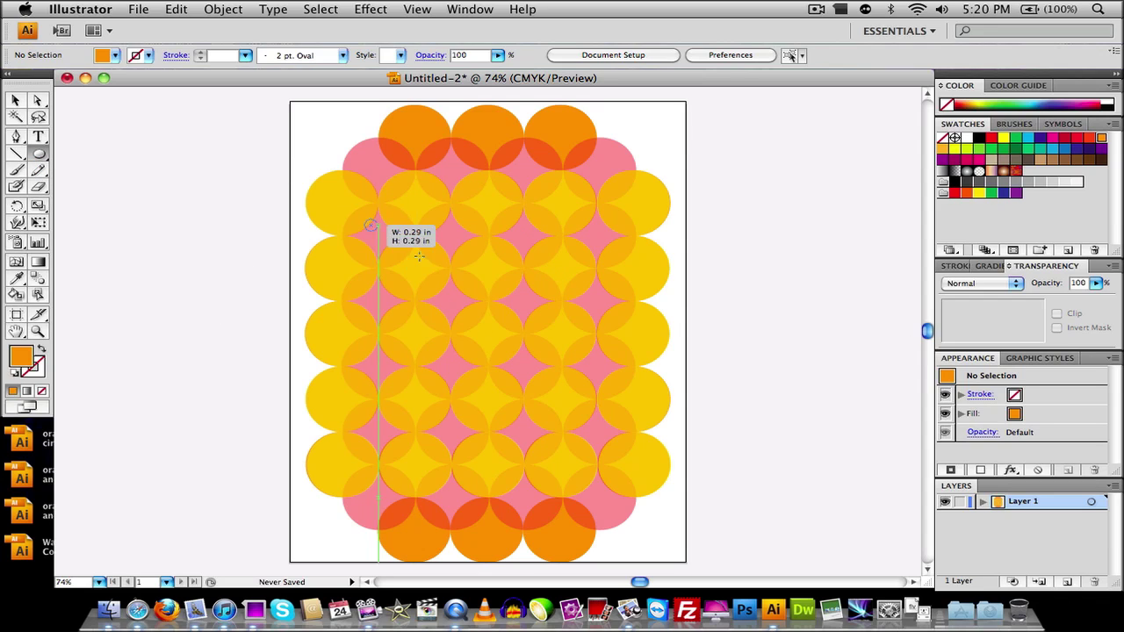
{"action": "mouse_move", "coordinate": [364, 218]}
{"action": "left_mouse_down"}
{"action": "mouse_move", "coordinate": [597, 447]}
{"action": "mouse_move", "coordinate": [621, 449]}
{"action": "left_mouse_up"}
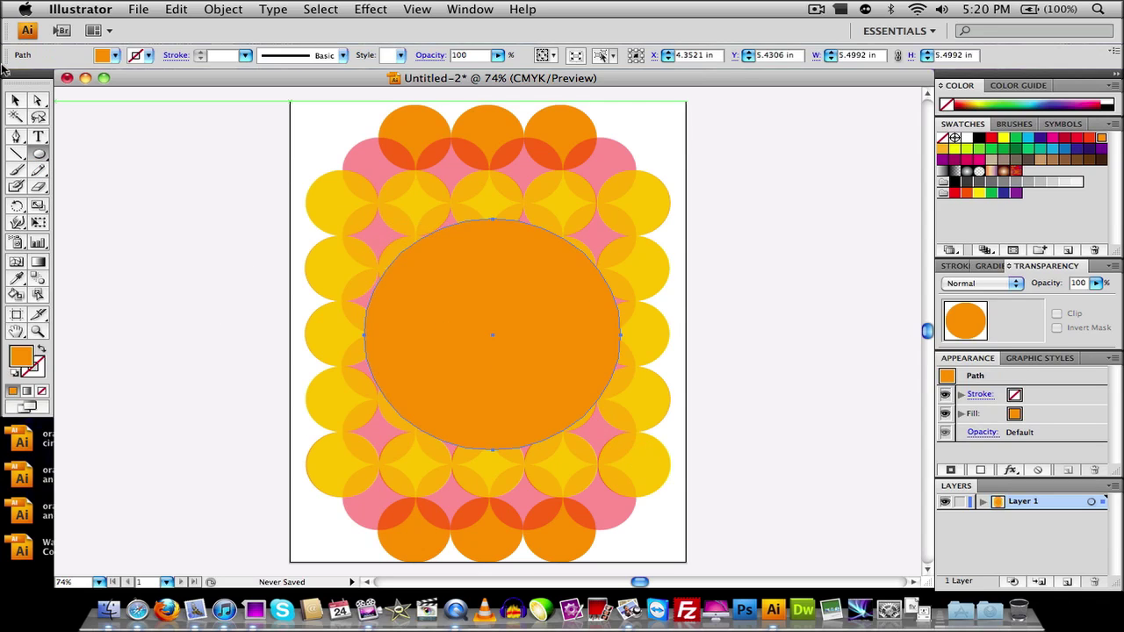
{"action": "left_click", "coordinate": [18, 100]}
{"action": "left_click_drag", "start_coordinate": [453, 329], "coordinate": [447, 306]}
{"action": "left_click", "coordinate": [819, 328]}
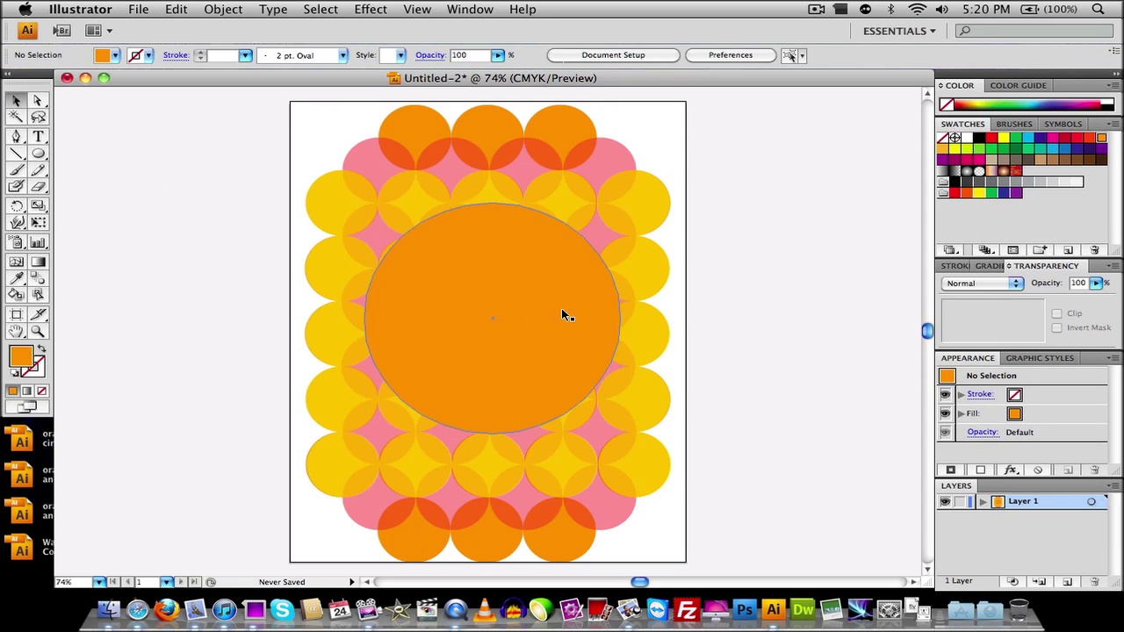
Fill the large central circle with white, set its opacity to 50%, and deselect
{"action": "left_click", "coordinate": [534, 311]}
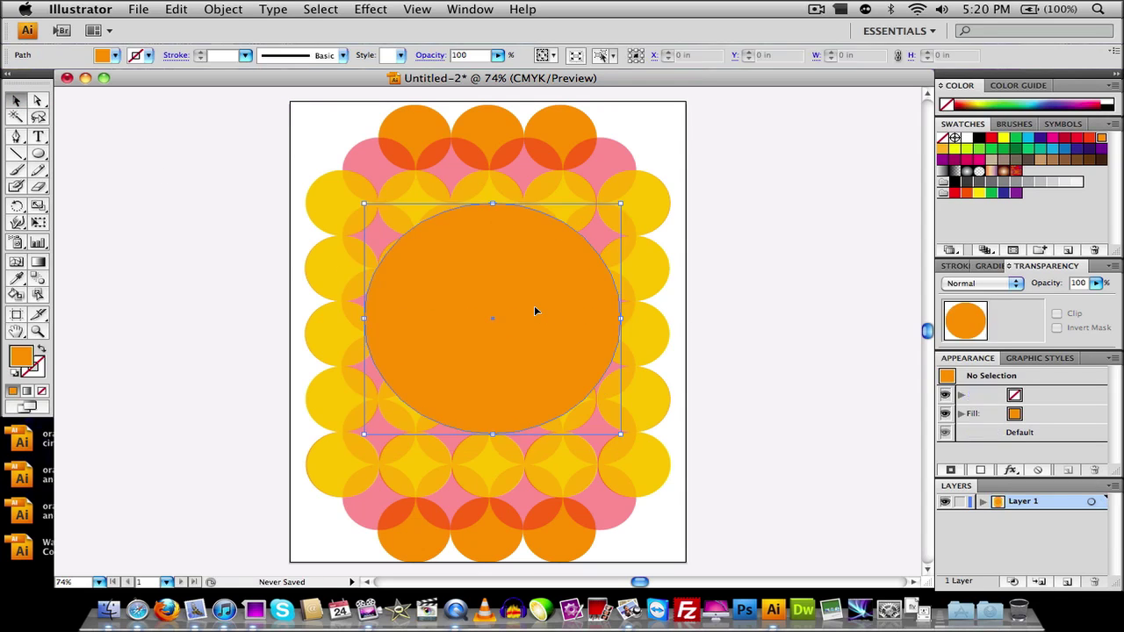
{"action": "left_click", "coordinate": [967, 138]}
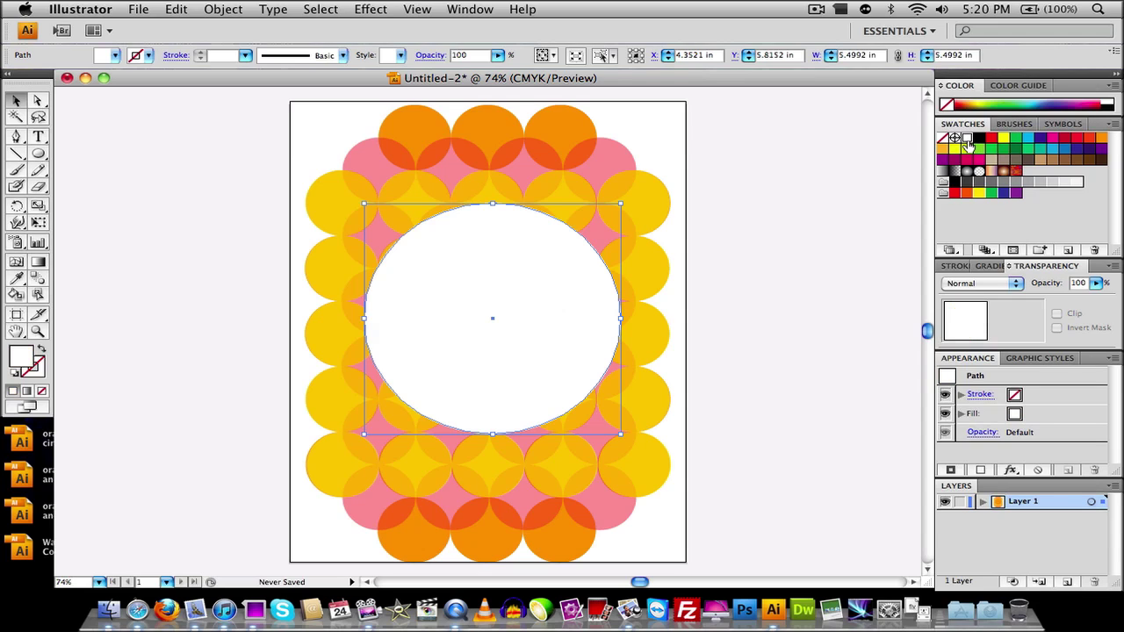
{"action": "left_click", "coordinate": [1096, 283]}
{"action": "left_click_drag", "start_coordinate": [1084, 305], "coordinate": [1050, 301]}
{"action": "left_click", "coordinate": [753, 252]}
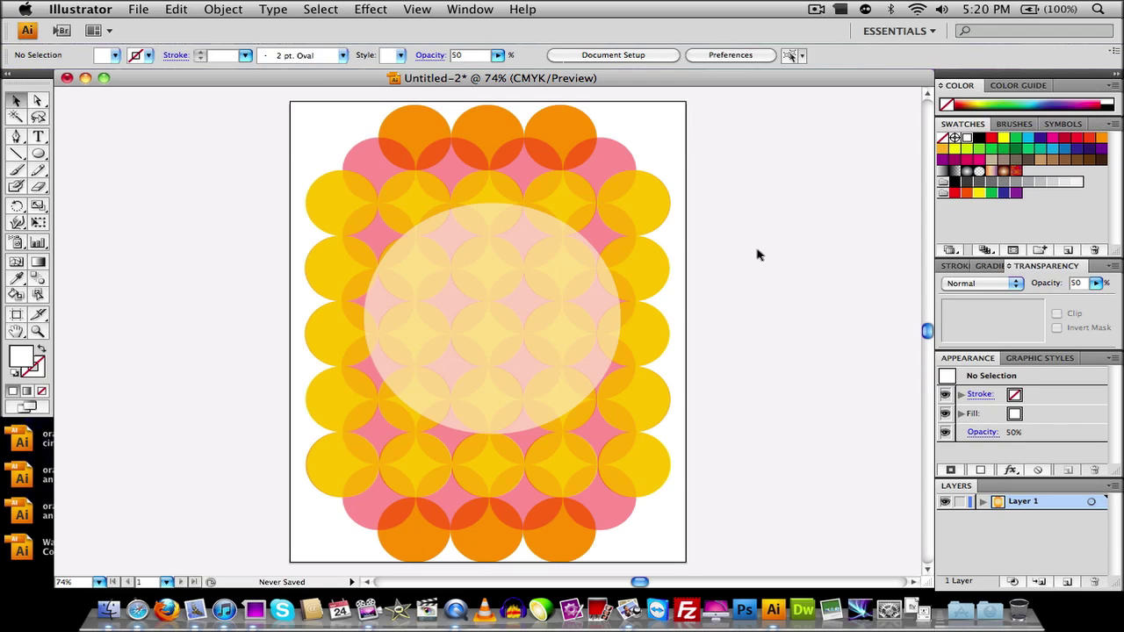